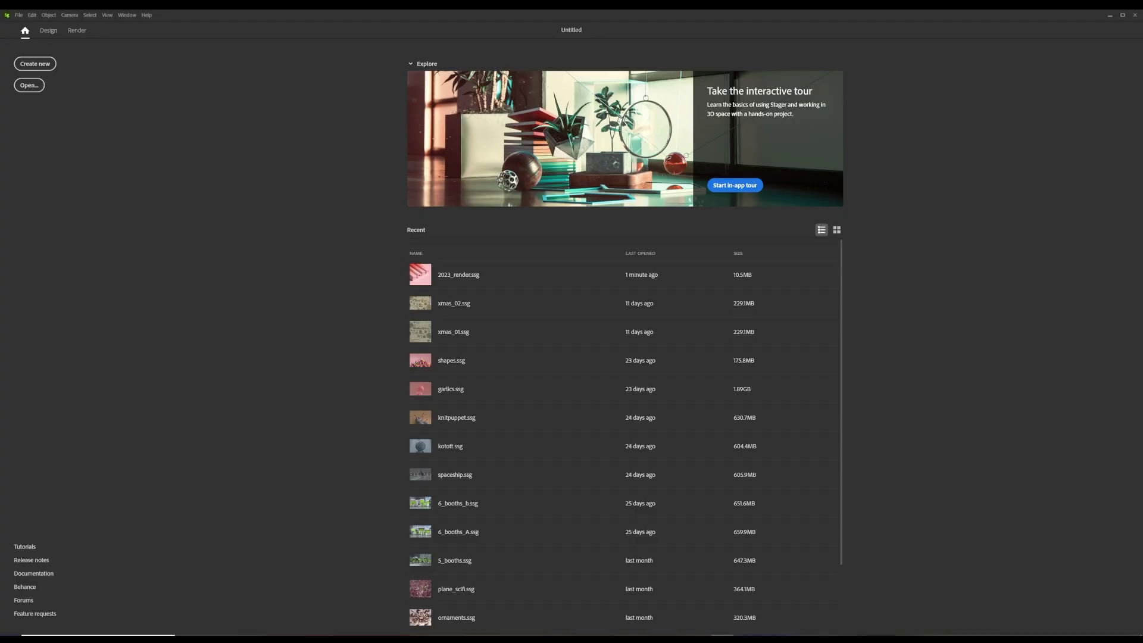
# Step: Create a new project, add a 3D Text object from the basic shapes and frame it in the viewport
pyautogui.click(42, 67)
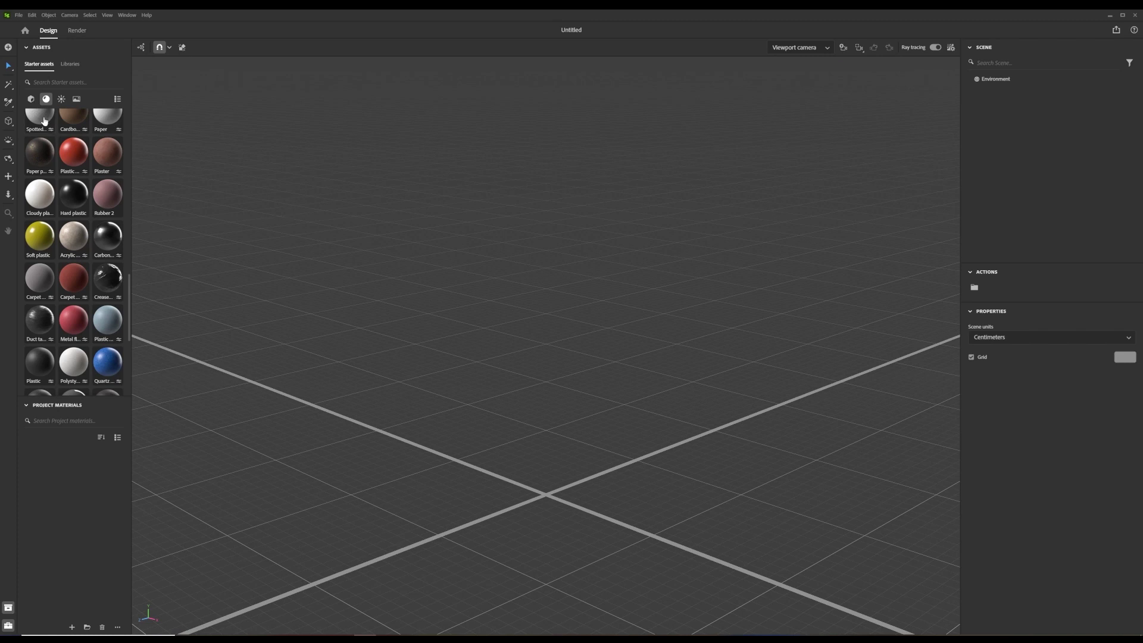
pyautogui.click(31, 99)
pyautogui.scroll(-5, 79, 227)
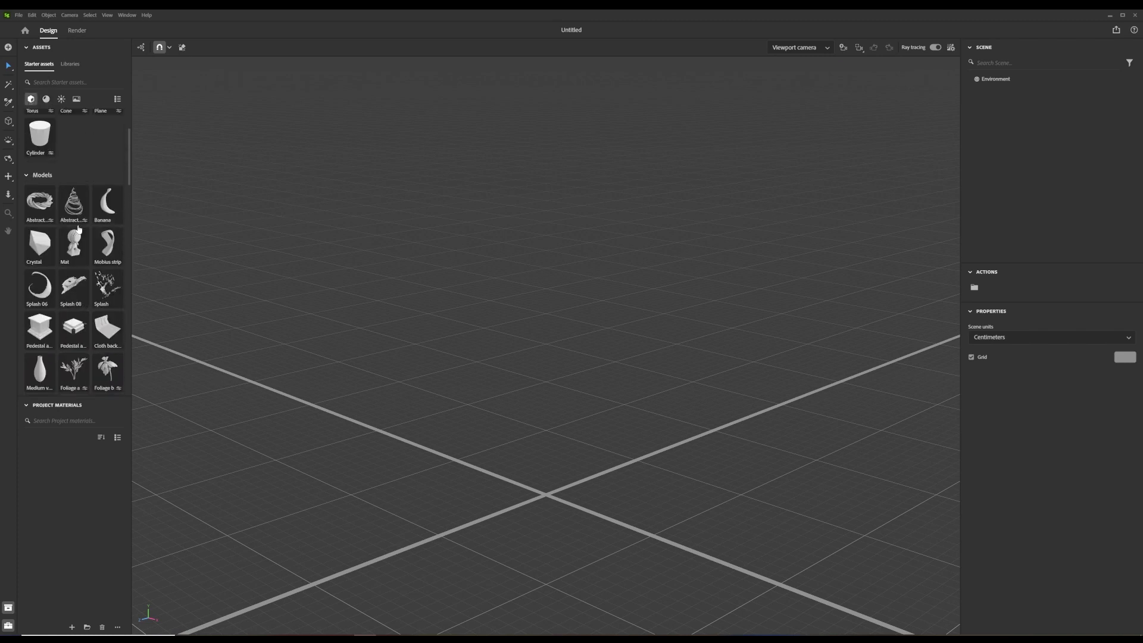
pyautogui.scroll(3, 79, 228)
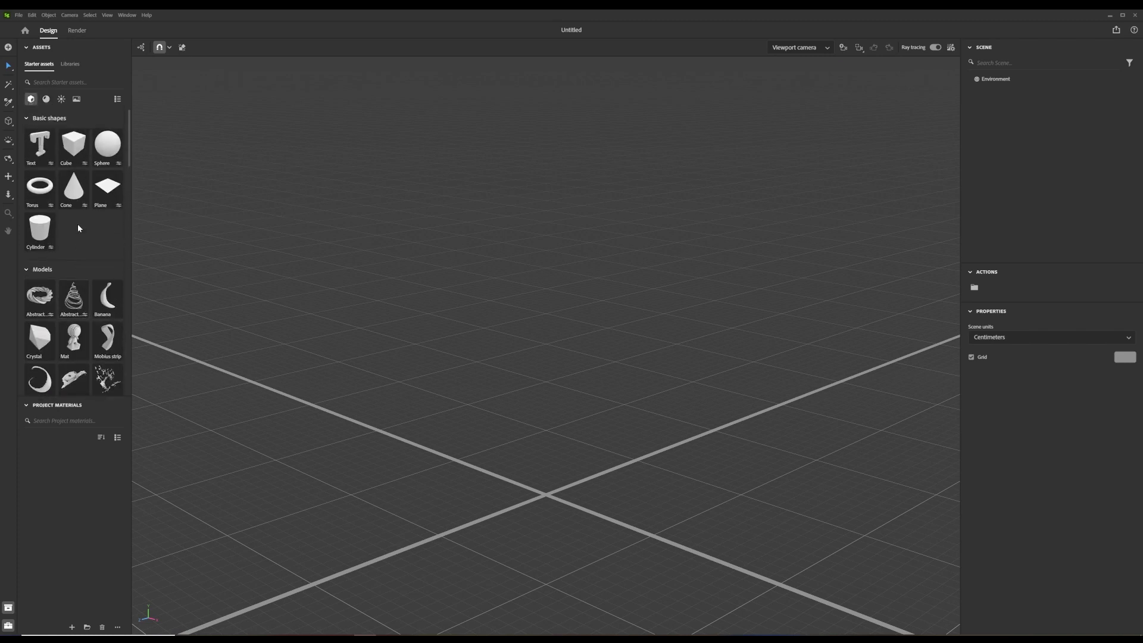
pyautogui.click(38, 150)
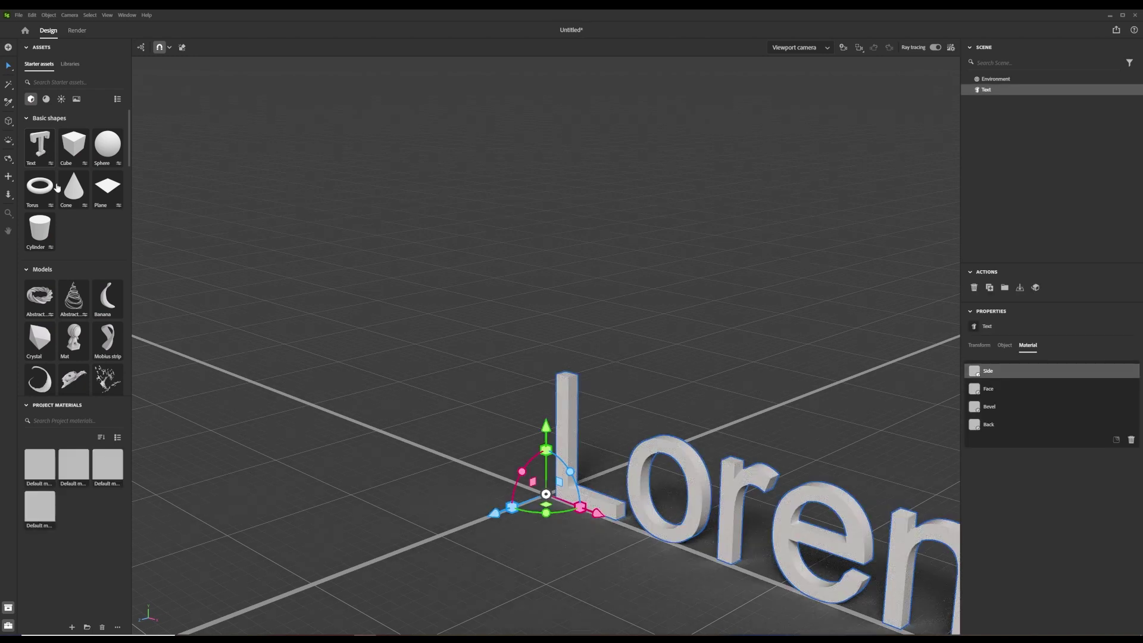
pyautogui.click(858, 48)
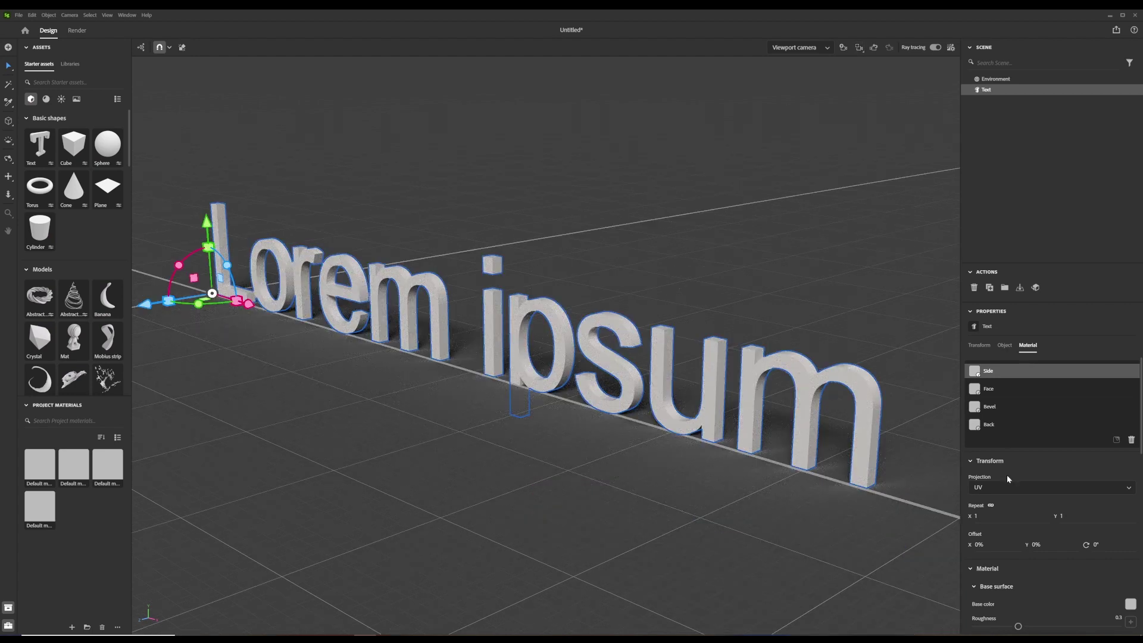
# Step: Change the text object's wording to 2023 and frame it from an angled view
pyautogui.click(1005, 345)
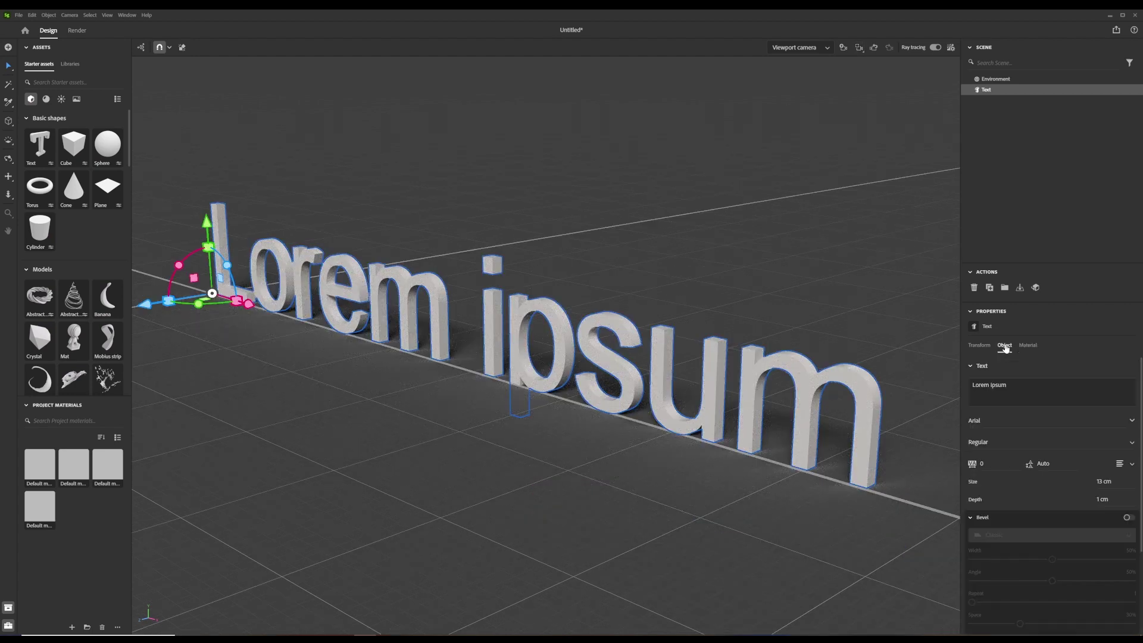
pyautogui.tripleClick(989, 386)
pyautogui.write('2023')
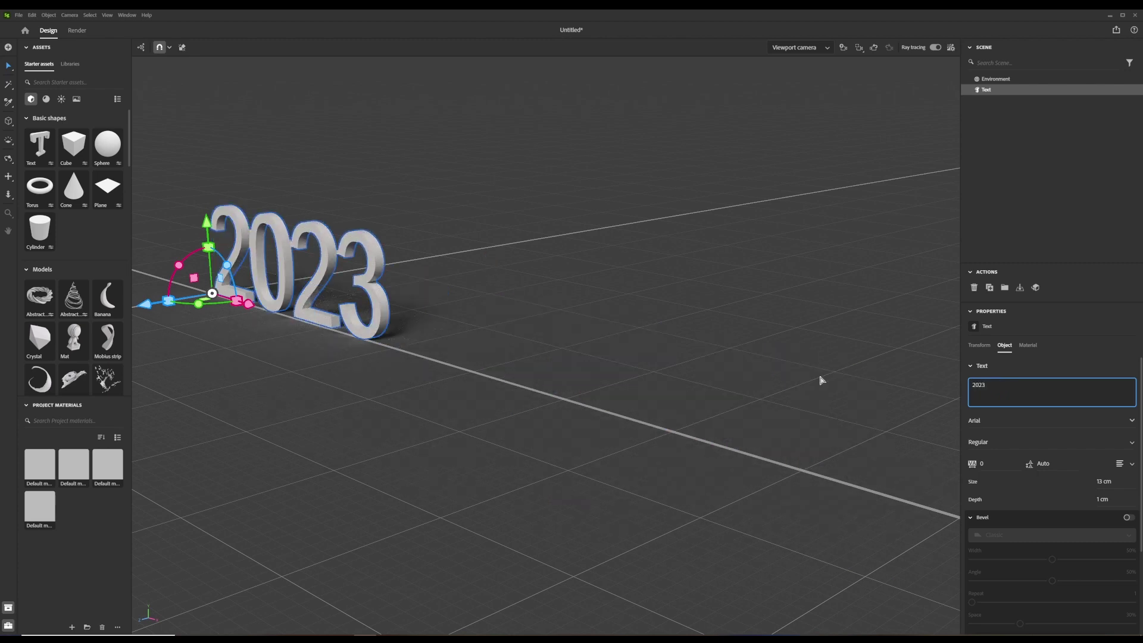
pyautogui.click(859, 48)
pyautogui.moveTo(437, 412); pyautogui.dragTo(693, 421, button='right')
pyautogui.scroll(-3, 682, 413)
pyautogui.keyDown('alt'); pyautogui.moveTo(683, 416); pyautogui.dragTo(693, 358); pyautogui.keyUp('alt')
pyautogui.moveTo(693, 359); pyautogui.dragTo(688, 358, button='middle')
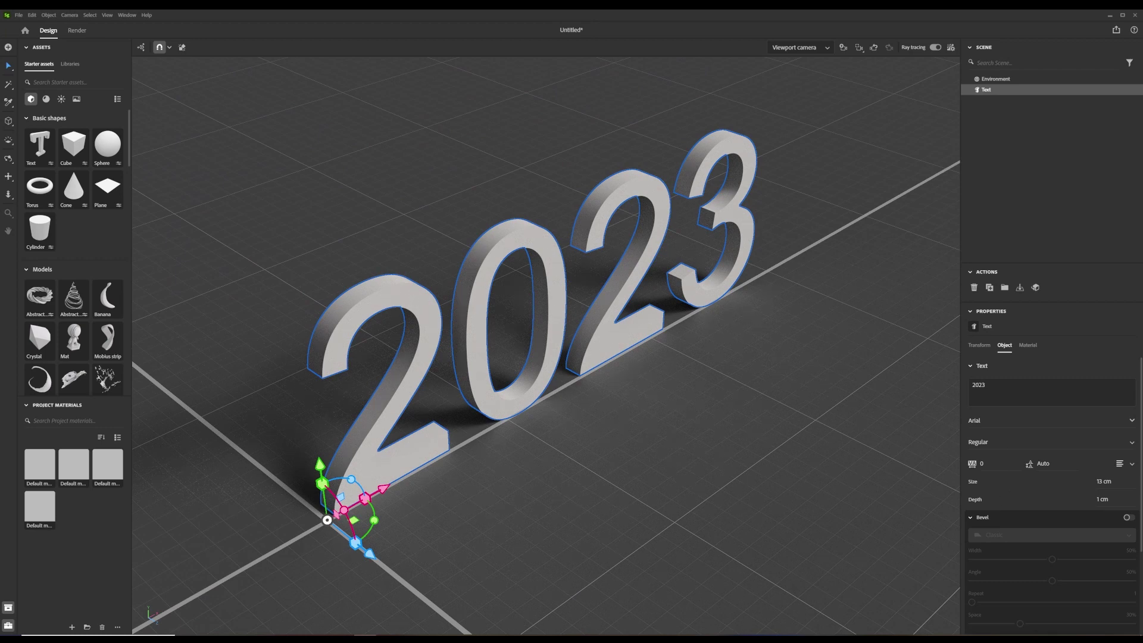
# Step: Set the font of the 2023 text to Ethnocentric
pyautogui.click(1132, 421)
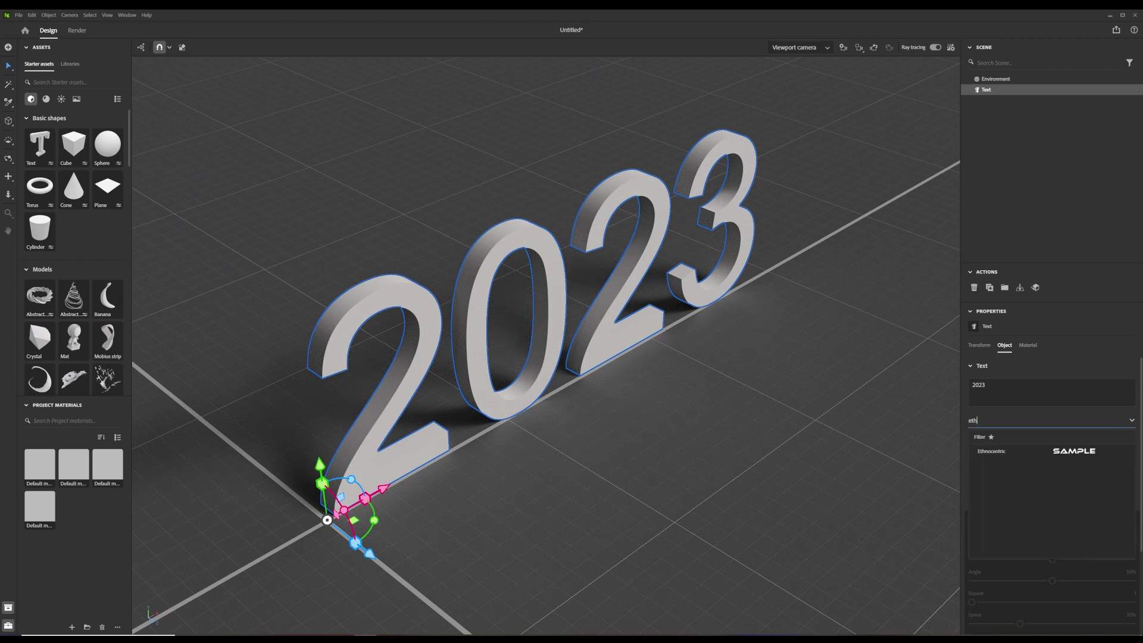
pyautogui.click(1007, 455)
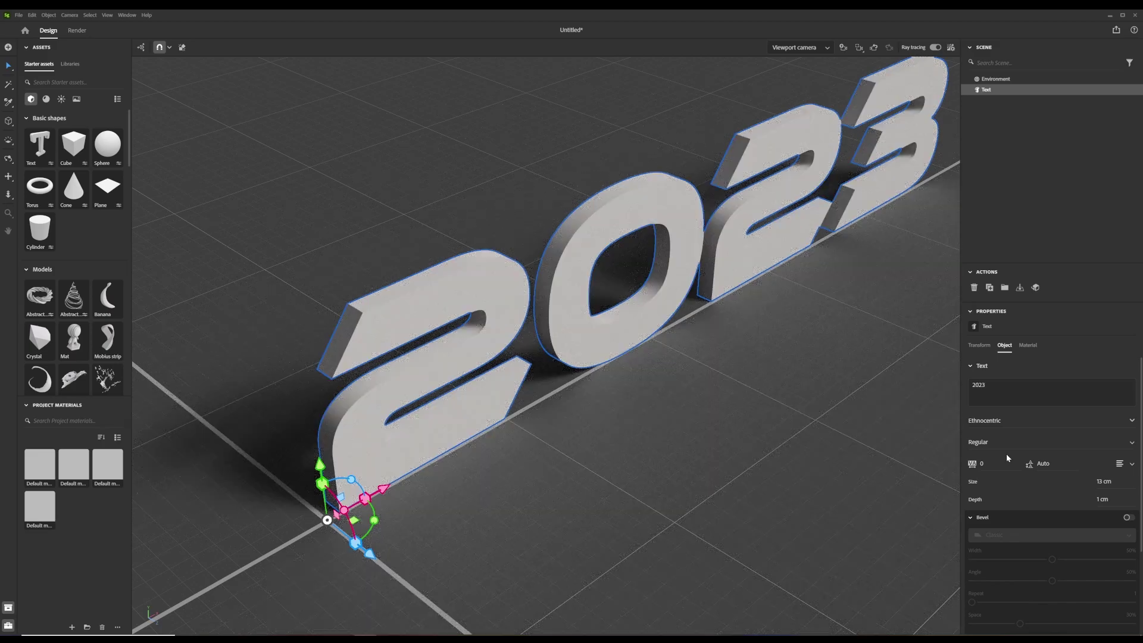
pyautogui.scroll(-5, 760, 330)
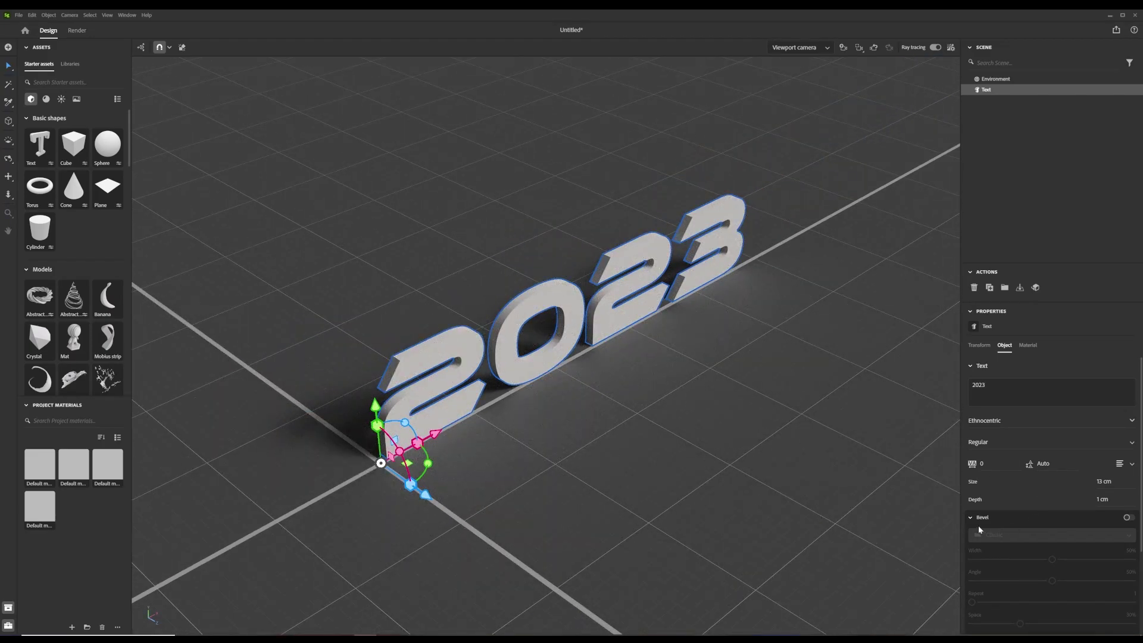
# Step: Enable the bevel on the 2023 text with the Round style and a width of 17%
pyautogui.click(1127, 517)
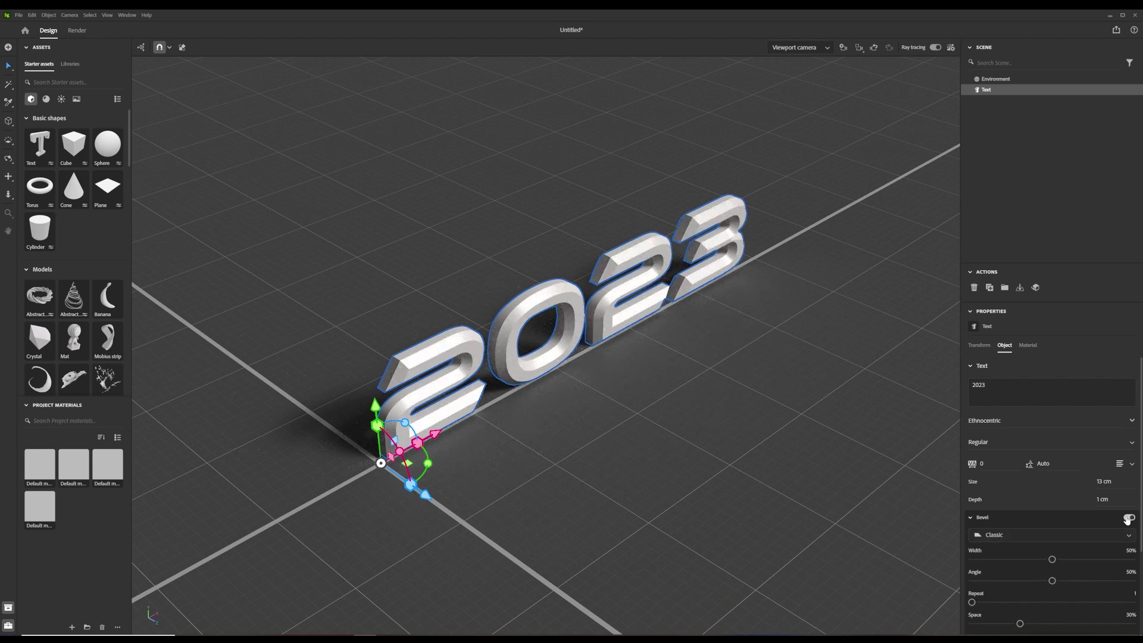
pyautogui.click(1000, 536)
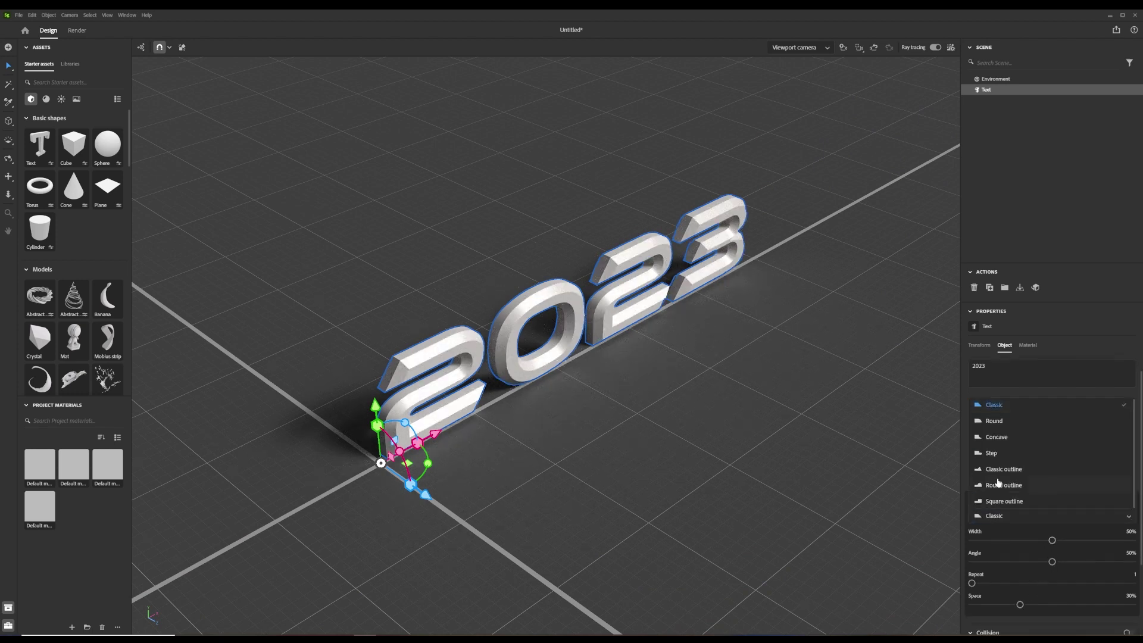
pyautogui.click(993, 422)
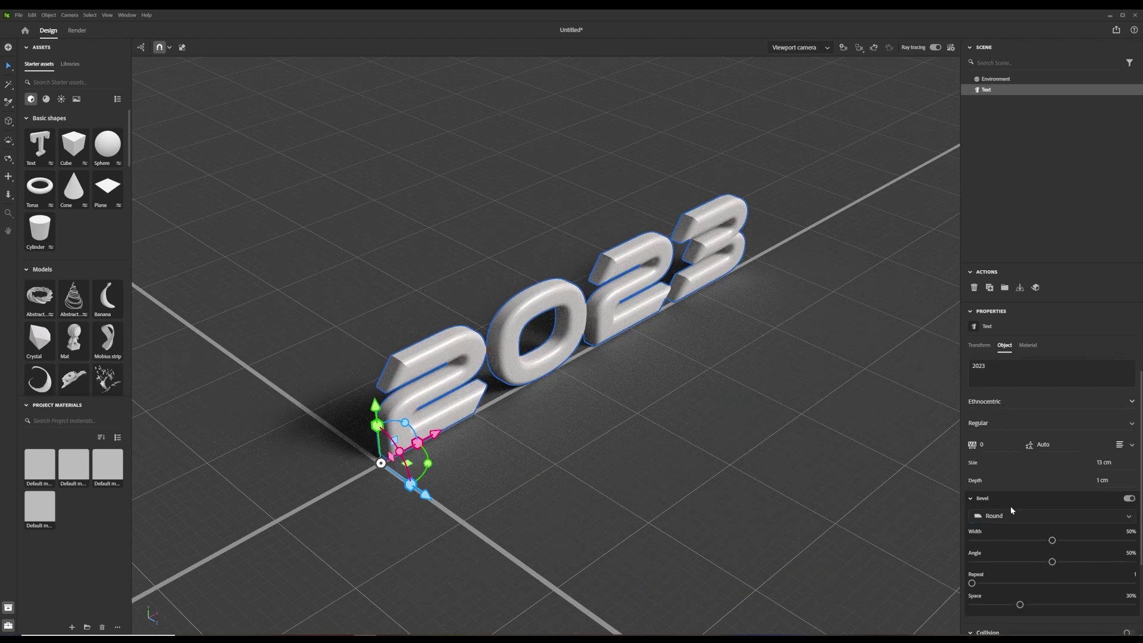
pyautogui.scroll(-2, 1052, 595)
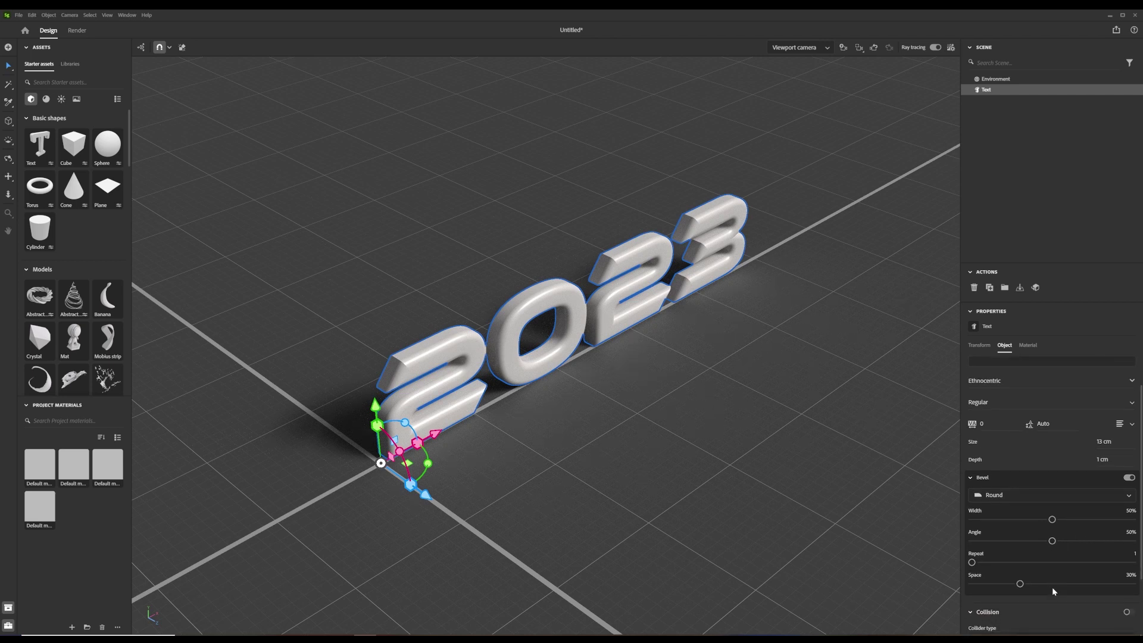
pyautogui.moveTo(1052, 511); pyautogui.dragTo(1000, 511)
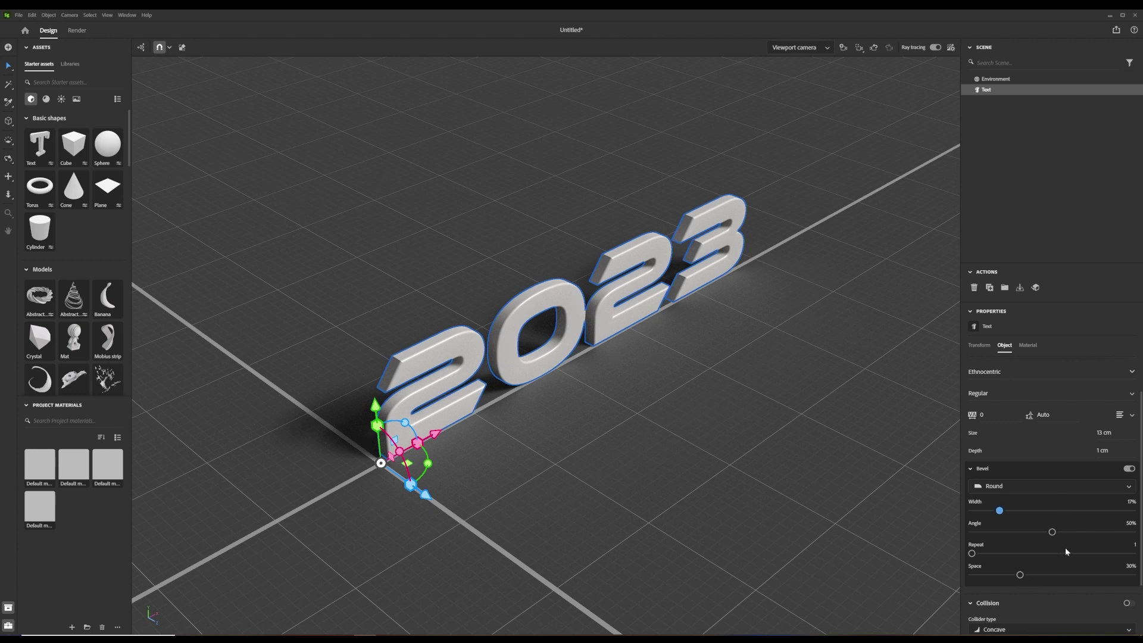
# Step: Increase the 2023 text's depth to 81 cm so the digits become long extruded bars
pyautogui.scroll(1, 1066, 551)
pyautogui.moveTo(1101, 481); pyautogui.dragTo(1142, 481)
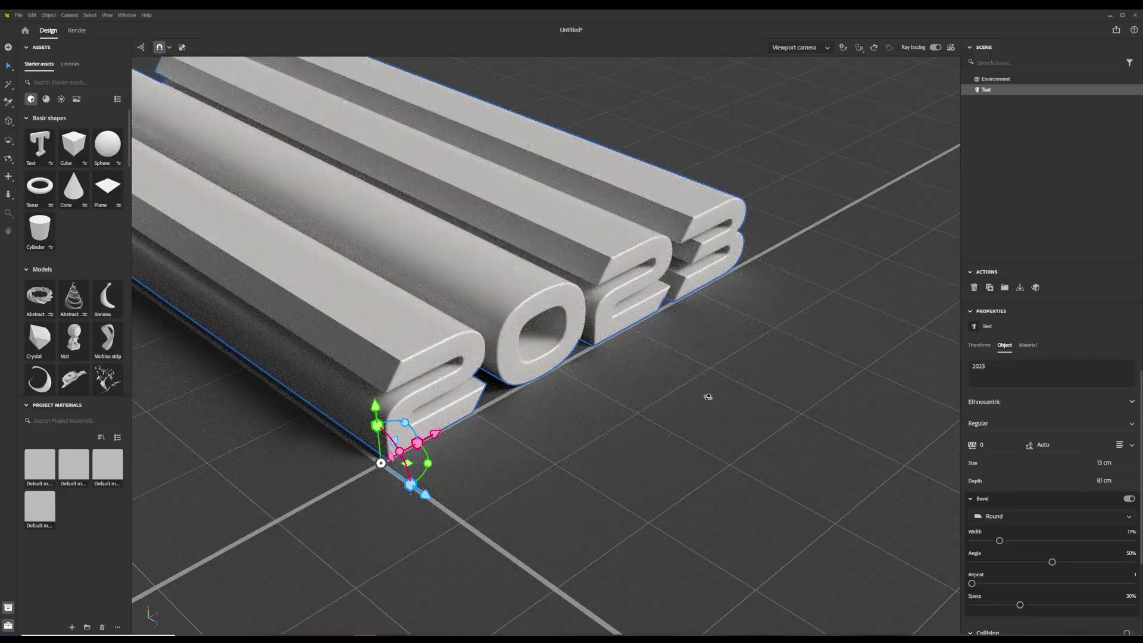
pyautogui.moveTo(708, 397); pyautogui.dragTo(712, 434, button='right')
pyautogui.moveTo(711, 434); pyautogui.dragTo(724, 412, button='middle')
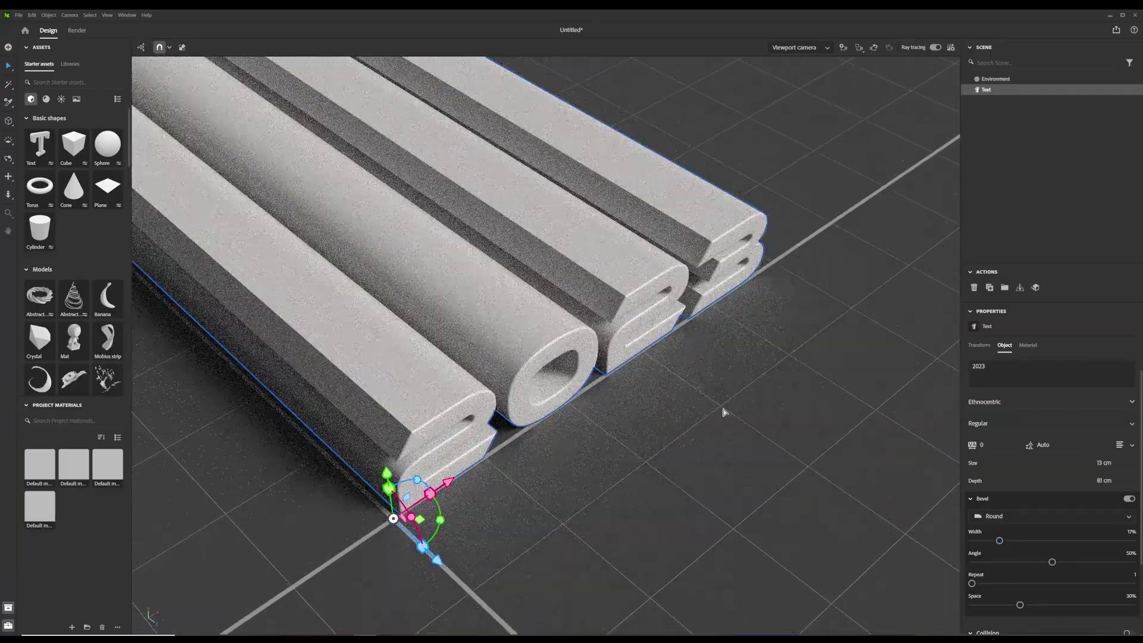
pyautogui.keyDown('alt'); pyautogui.moveTo(725, 412); pyautogui.dragTo(723, 420); pyautogui.keyUp('alt')
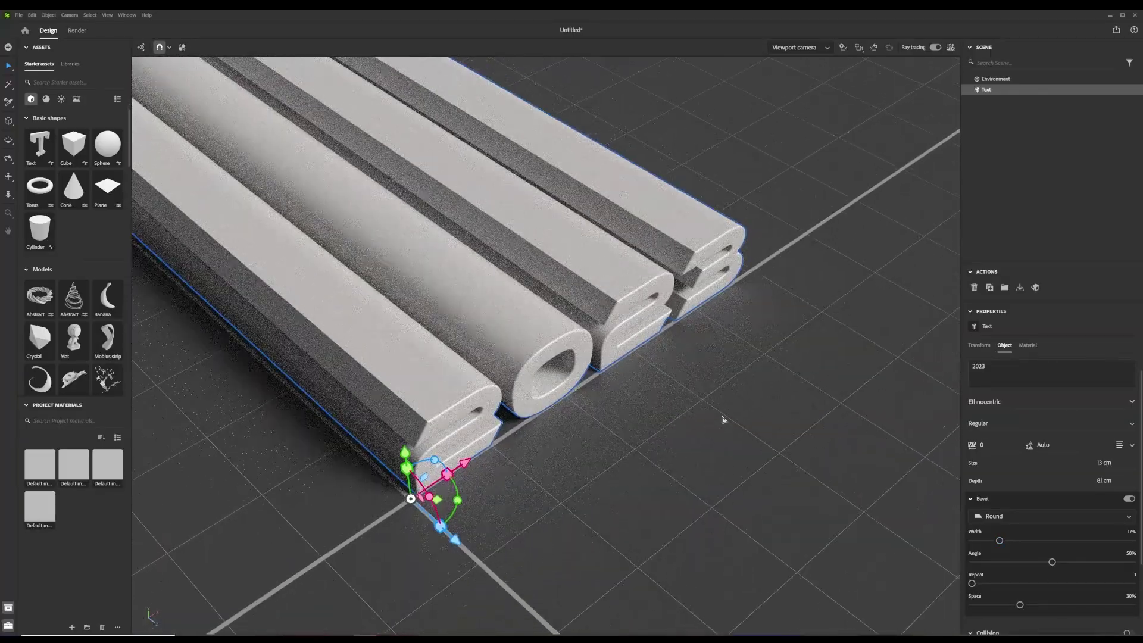
# Step: Add a camera from the current view and set its output size to 1080 x 1080 px
pyautogui.click(843, 47)
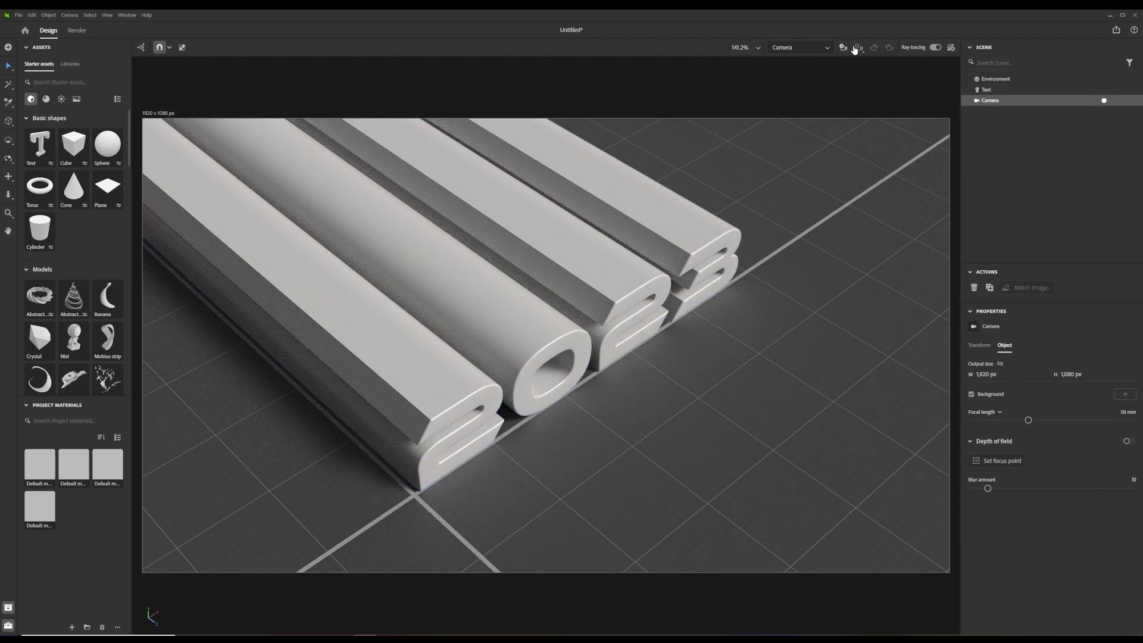
pyautogui.click(993, 376)
pyautogui.press('Return')
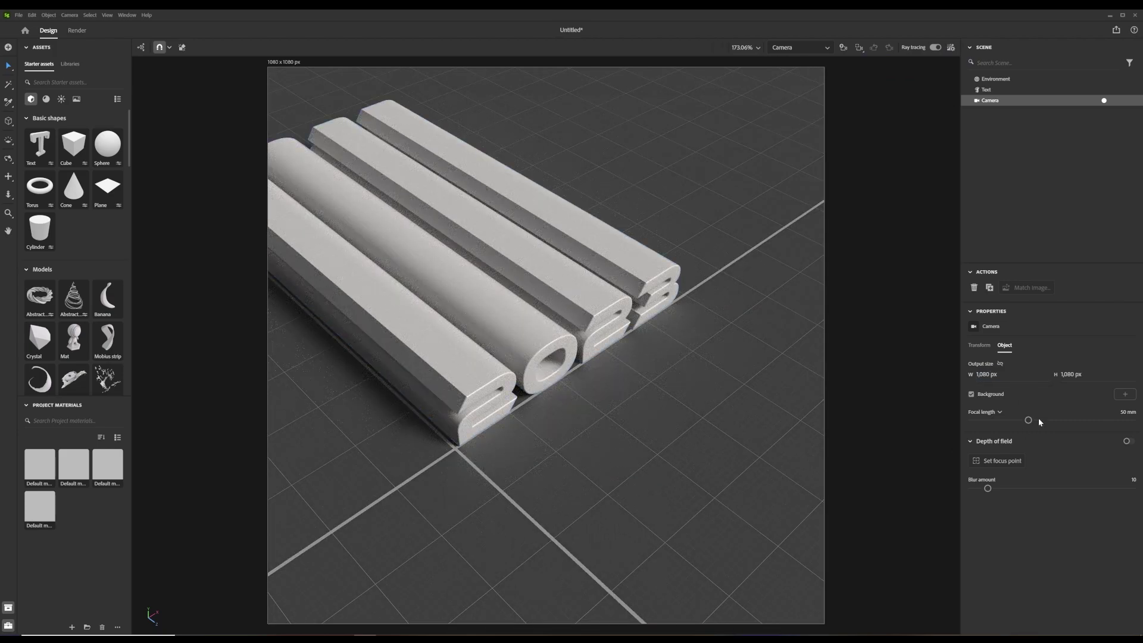
# Step: Set the camera's focal length to 120 mm and reframe it so all four digit faces fit diagonally in the shot
pyautogui.moveTo(1028, 420); pyautogui.dragTo(1133, 421)
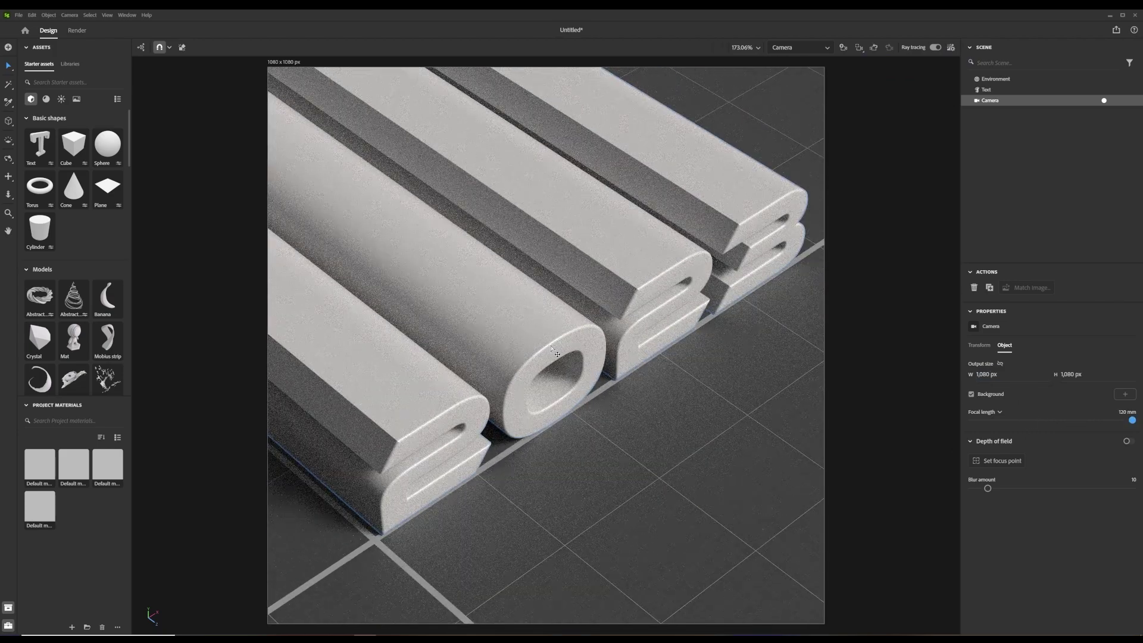
pyautogui.scroll(-1, 551, 349)
pyautogui.moveTo(551, 348); pyautogui.dragTo(575, 322, button='right')
pyautogui.moveTo(570, 307); pyautogui.dragTo(574, 331, button='middle')
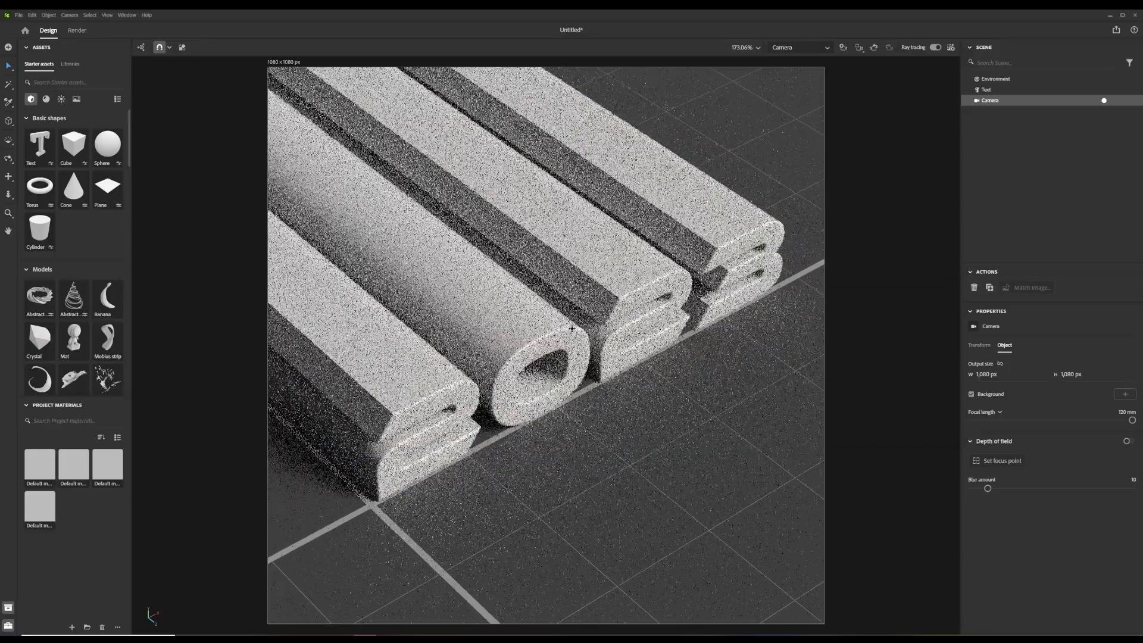
pyautogui.scroll(-1, 574, 331)
pyautogui.moveTo(554, 285); pyautogui.dragTo(576, 307, button='middle')
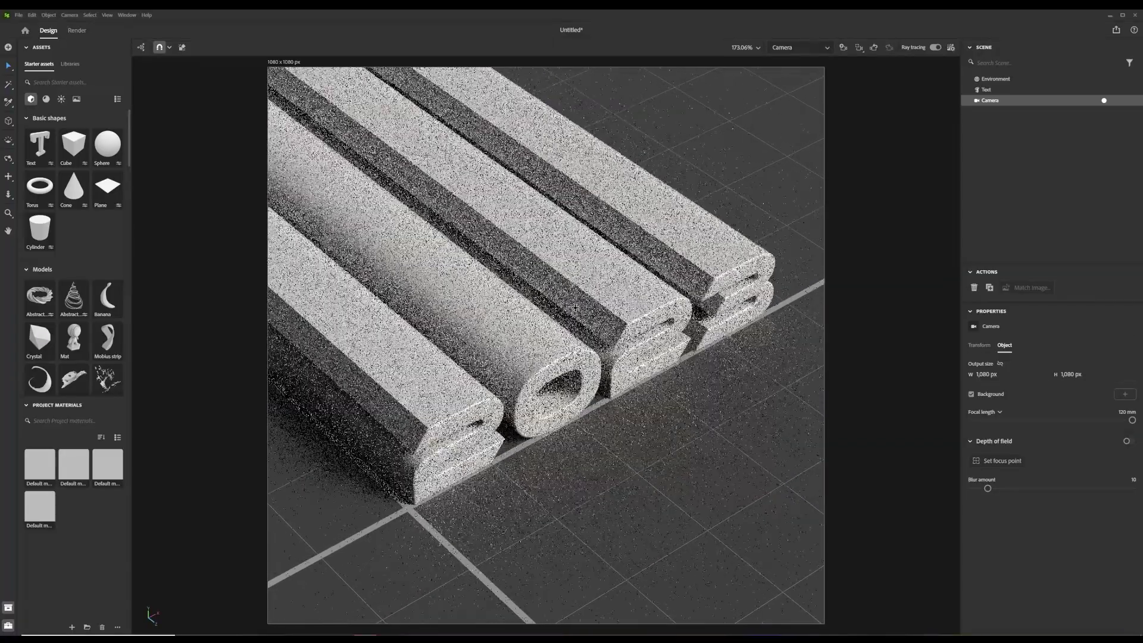
pyautogui.moveTo(575, 306); pyautogui.dragTo(546, 255)
pyautogui.moveTo(547, 255); pyautogui.dragTo(551, 279, button='right')
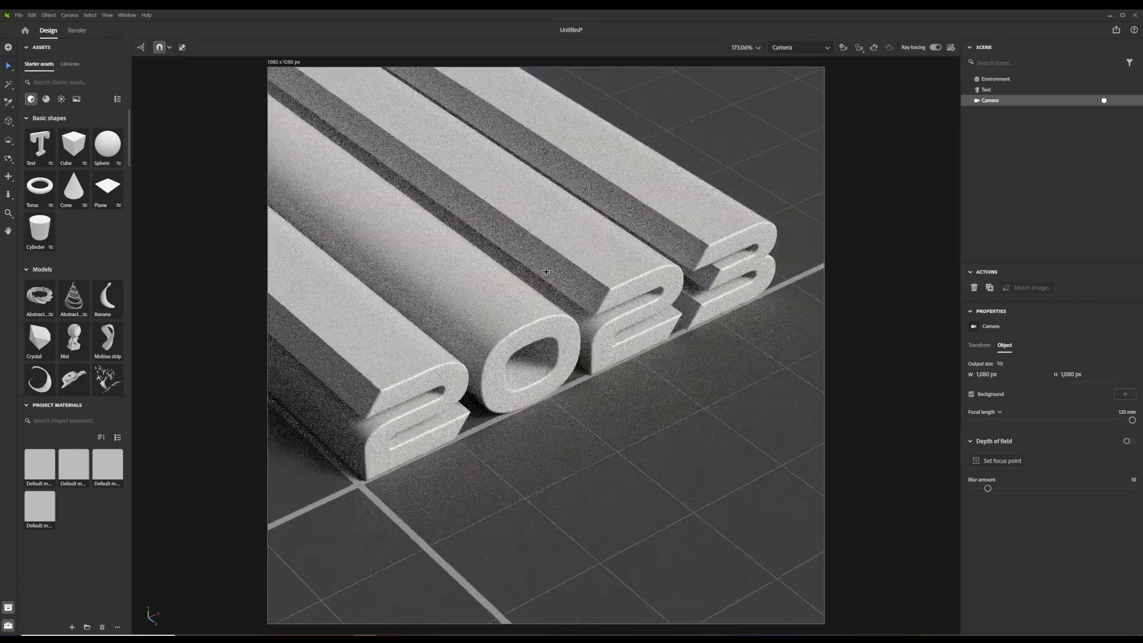
# Step: Add a plane under the 2023 text and enlarge it into a floor that fills the camera view
pyautogui.click(106, 189)
pyautogui.moveTo(418, 457); pyautogui.dragTo(1028, 319)
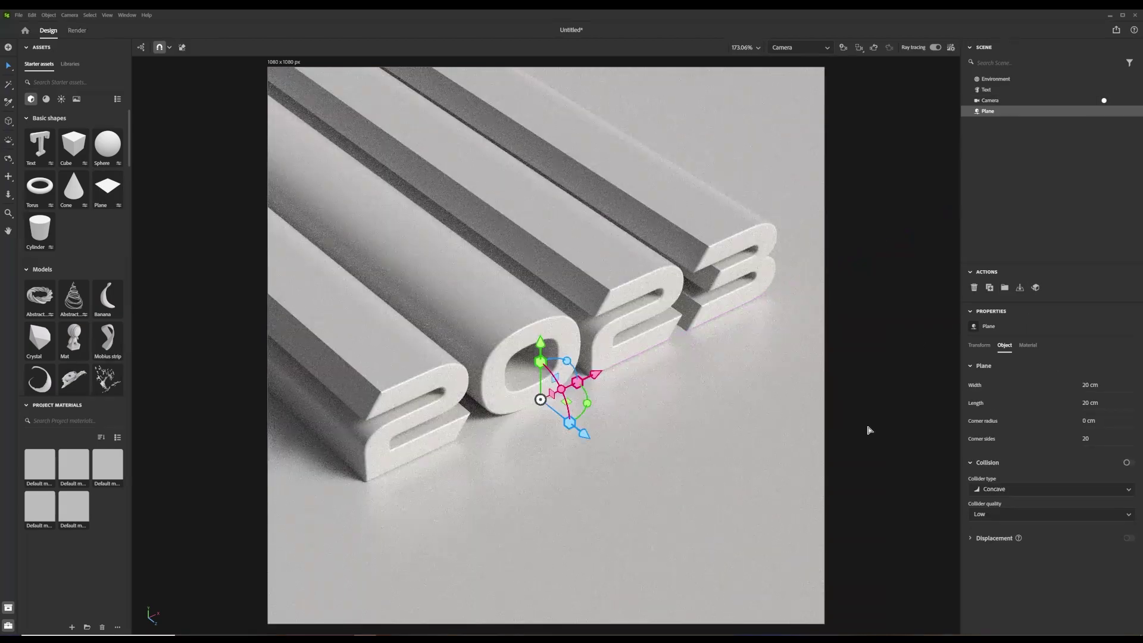
pyautogui.click(864, 420)
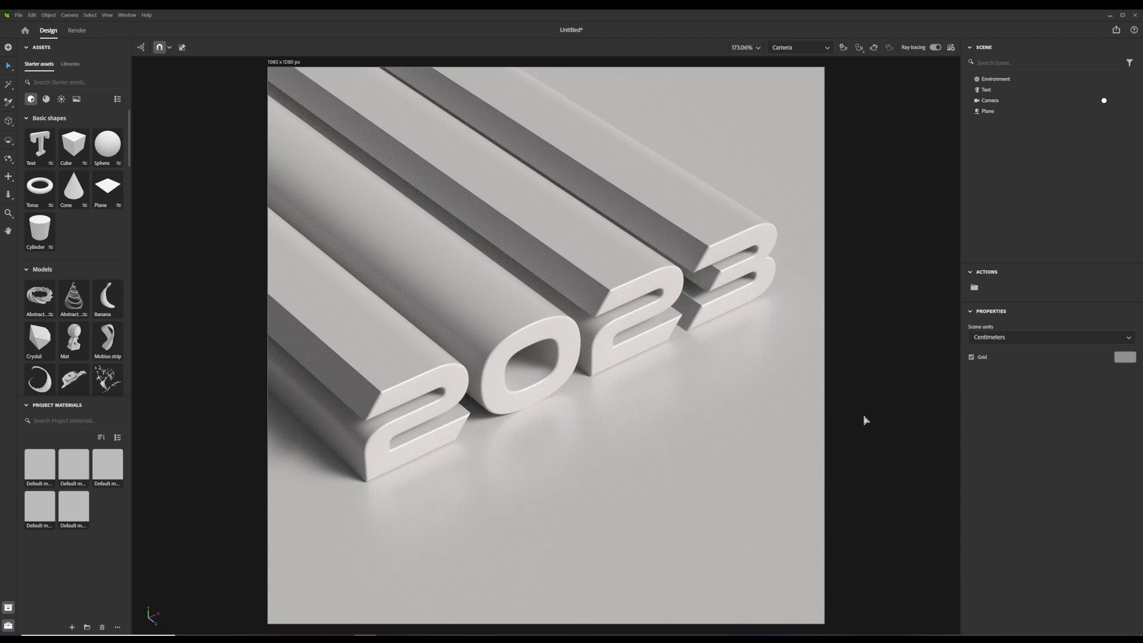
# Step: Apply the library's red-pink Background gradient graphic as the base color of the text's Side material
pyautogui.click(369, 317)
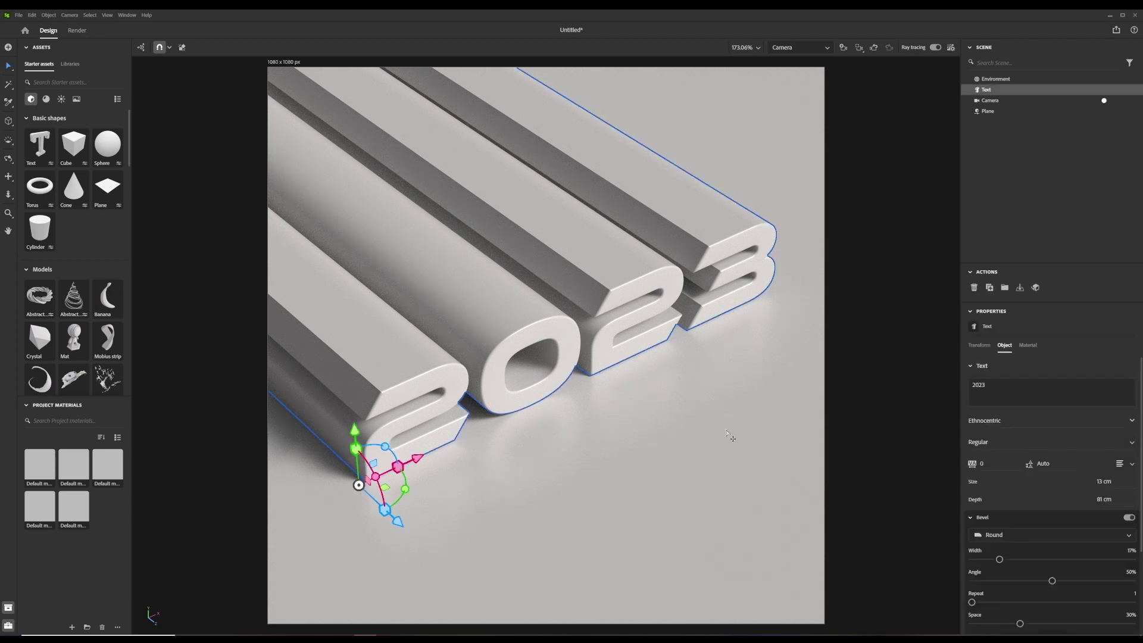
pyautogui.click(1030, 347)
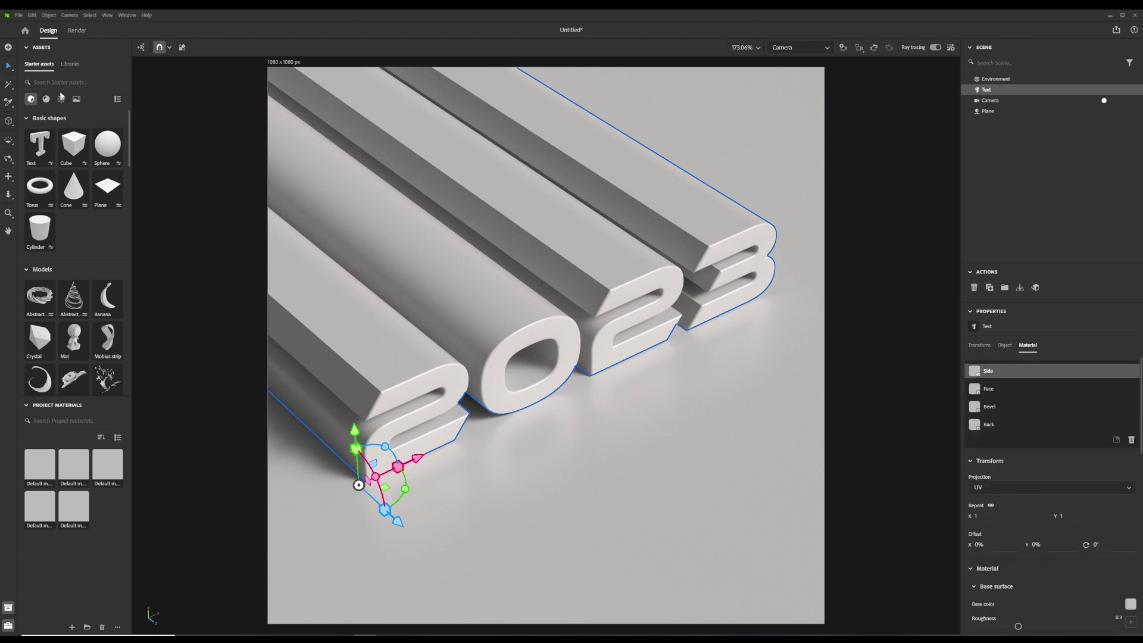
pyautogui.click(69, 64)
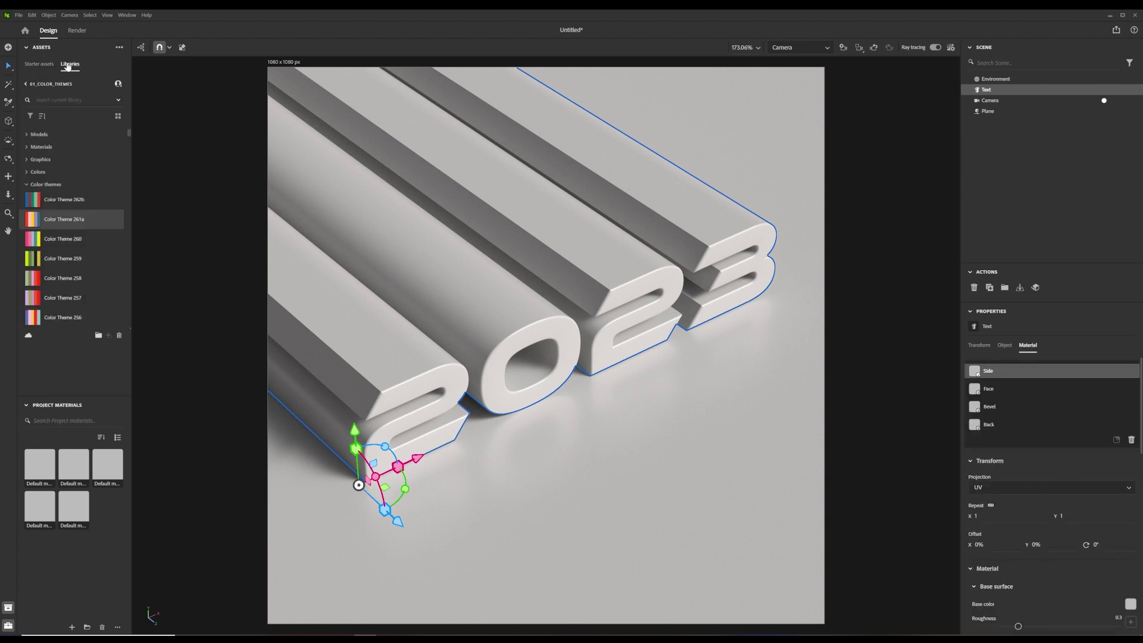
pyautogui.click(26, 185)
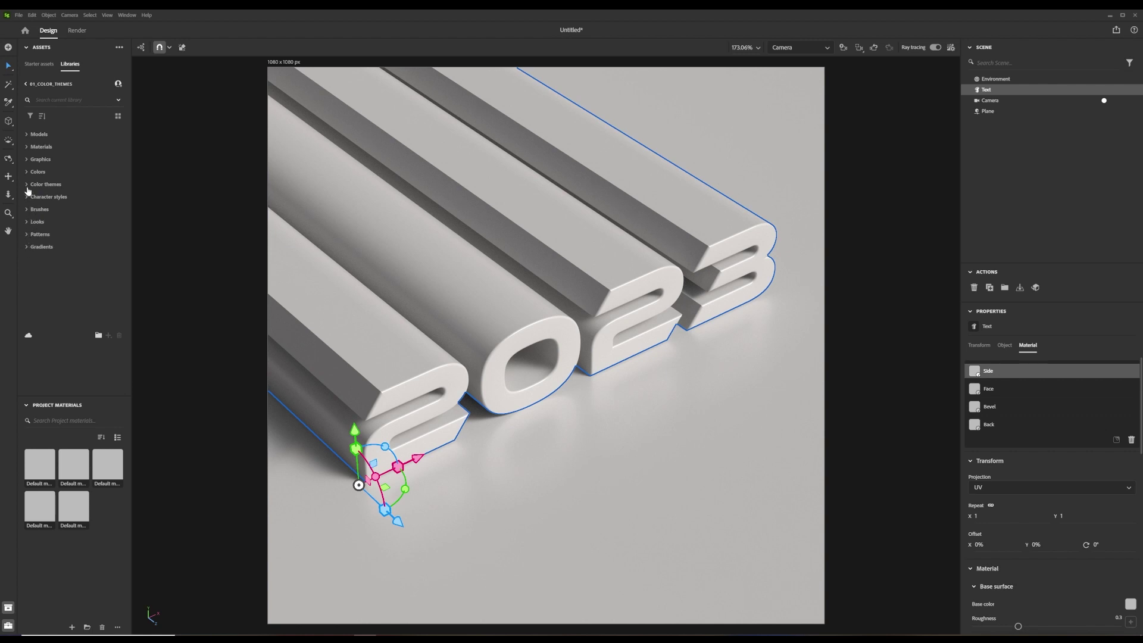
pyautogui.click(28, 161)
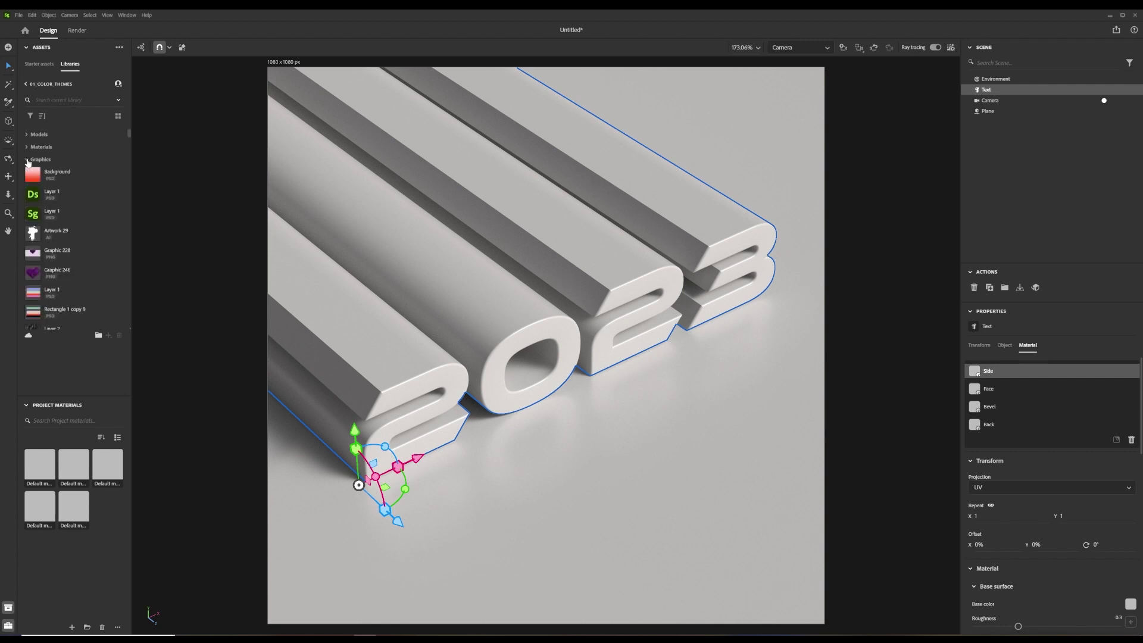
pyautogui.moveTo(32, 178)
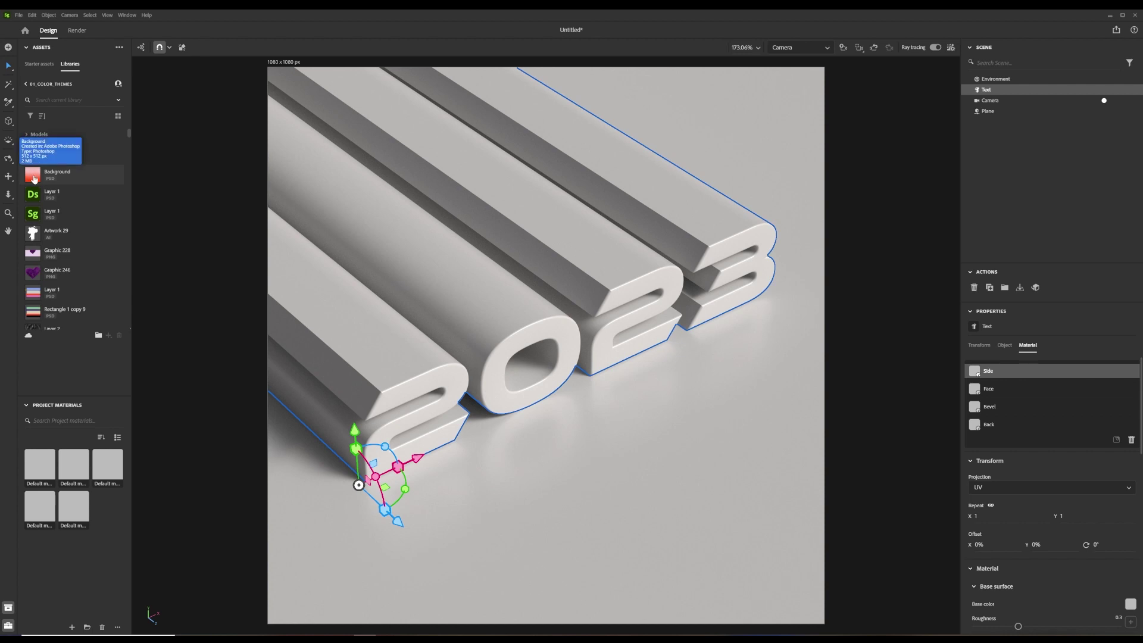
pyautogui.scroll(-1, 1033, 540)
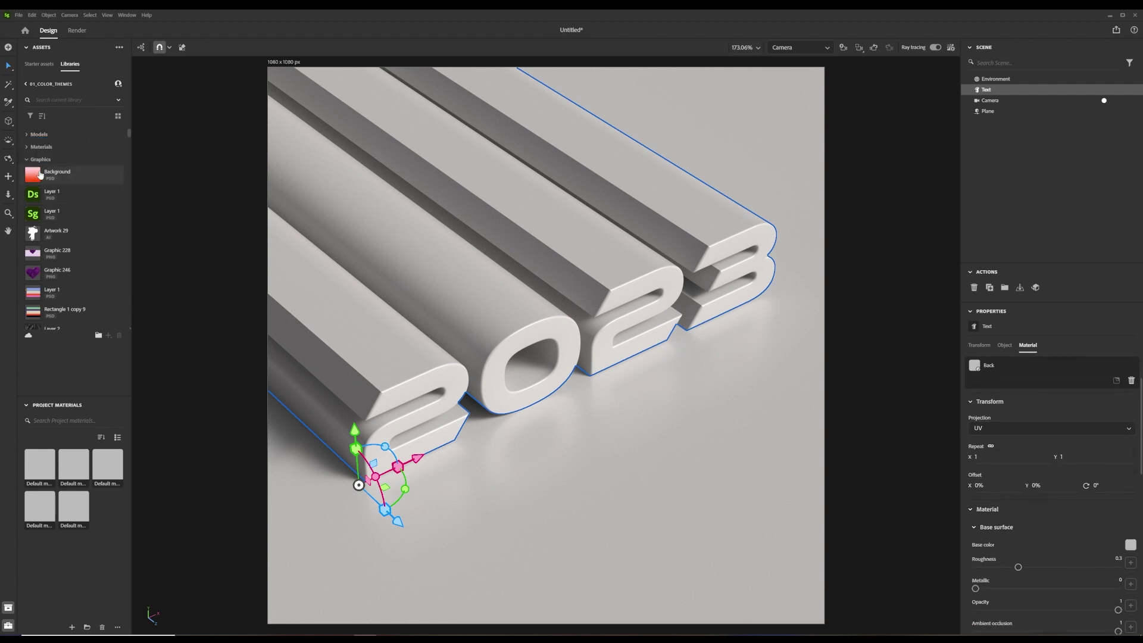
pyautogui.moveTo(41, 174); pyautogui.dragTo(1132, 550)
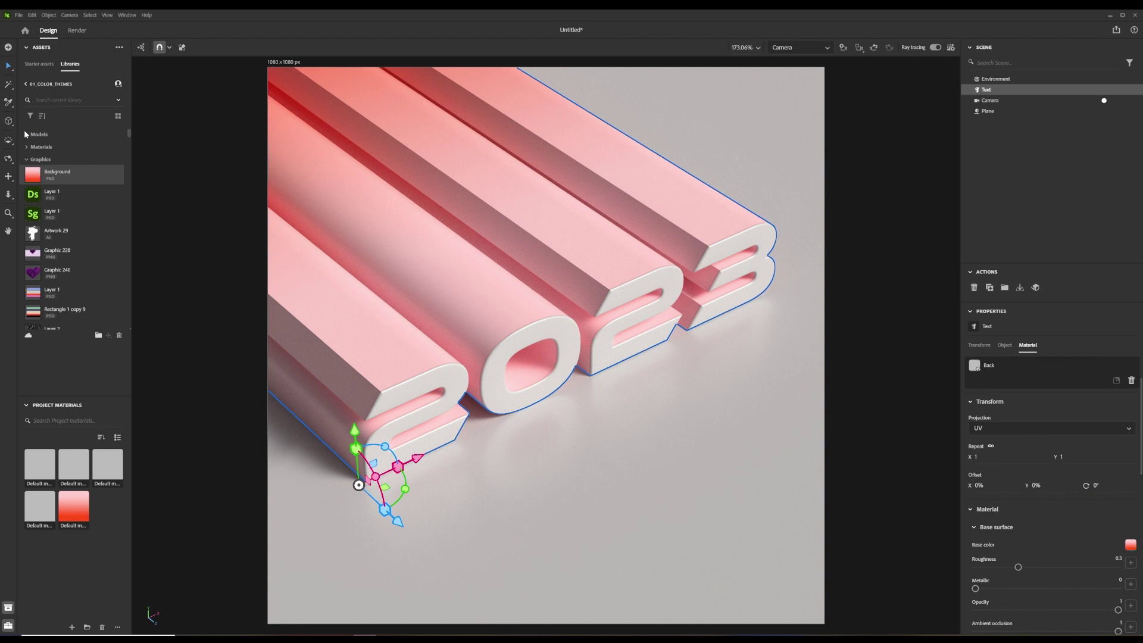
# Step: Apply the library color #FFCDCE as the base color of the text's Face material
pyautogui.click(26, 160)
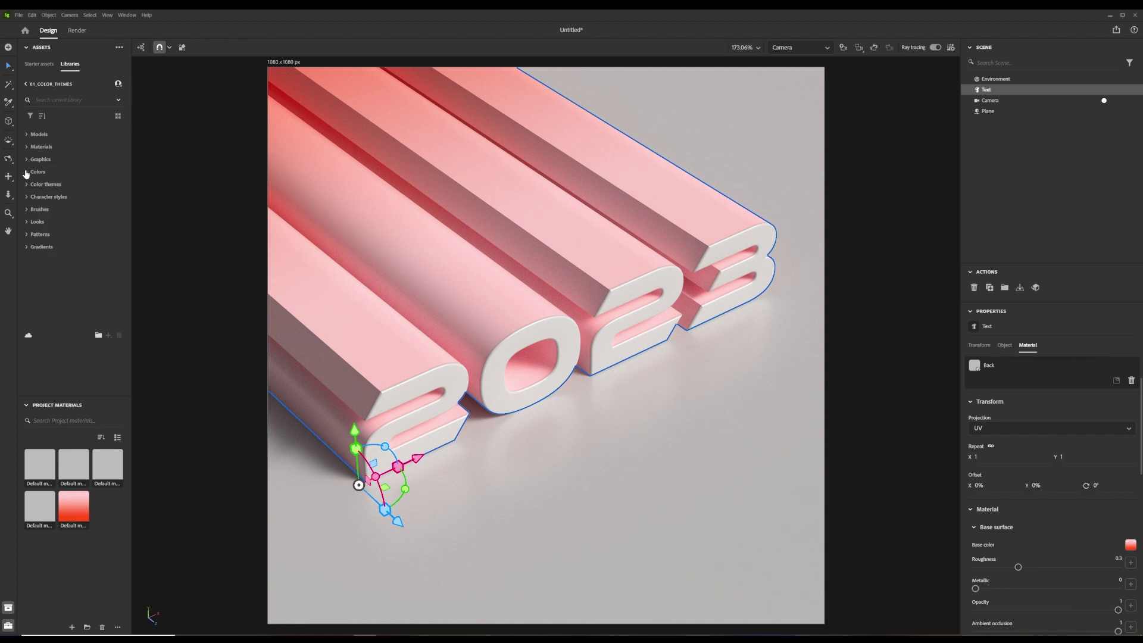
pyautogui.click(27, 173)
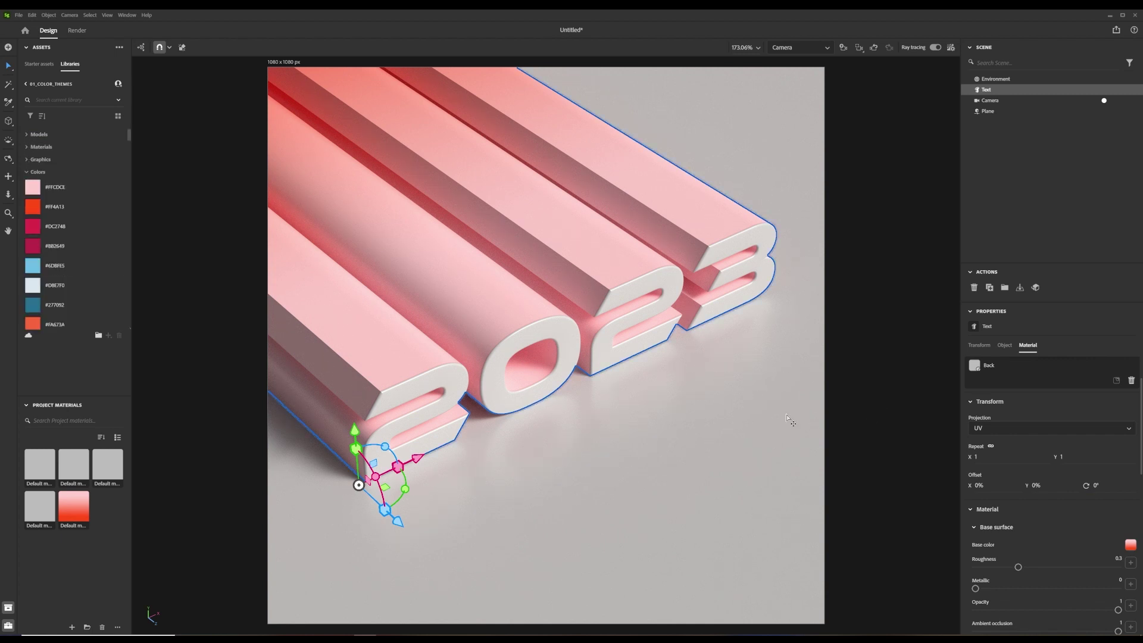
pyautogui.scroll(1, 1068, 402)
pyautogui.click(1026, 393)
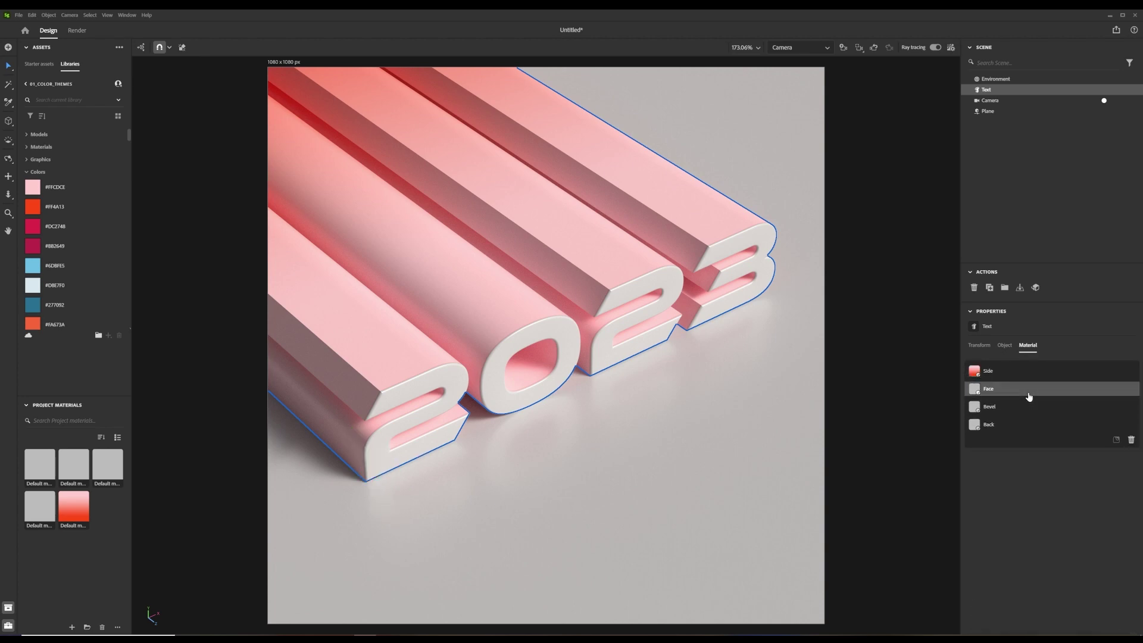
pyautogui.scroll(-2, 1086, 549)
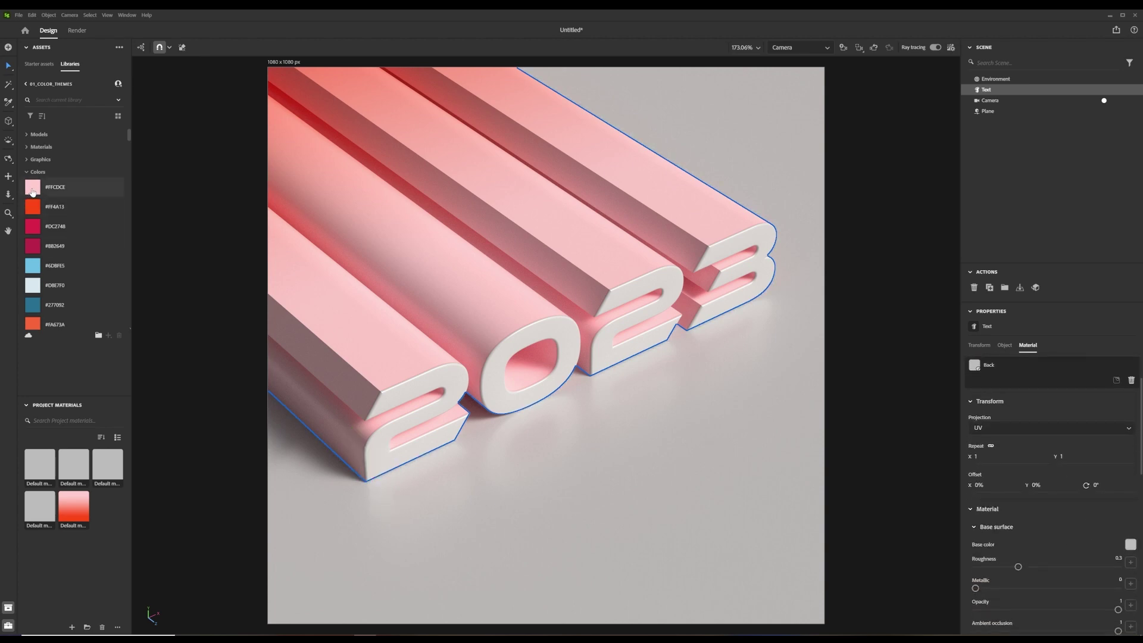
pyautogui.moveTo(33, 189); pyautogui.dragTo(1130, 544)
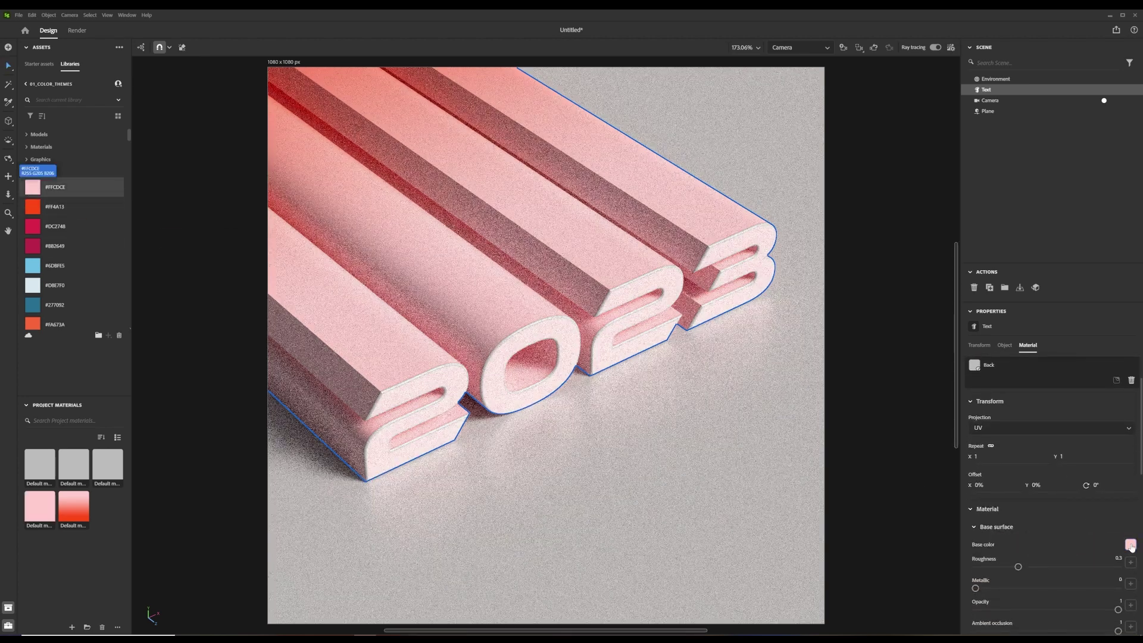
pyautogui.moveTo(33, 189)
pyautogui.mouseDown()
pyautogui.moveTo(1093, 585)
pyautogui.moveTo(1023, 408)
pyautogui.moveTo(40, 190)
pyautogui.mouseUp()
# Step: Apply the library color #FFCDCE as the base color of the text's Bevel and Back materials
pyautogui.scroll(1, 1035, 429)
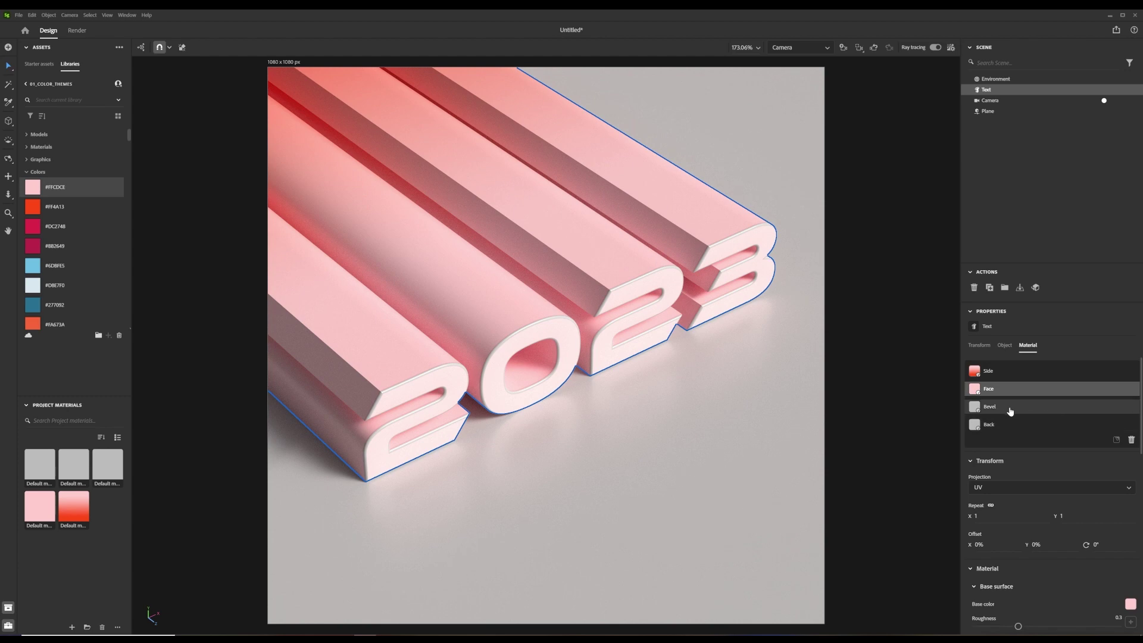
pyautogui.click(1010, 410)
pyautogui.scroll(-2, 1048, 524)
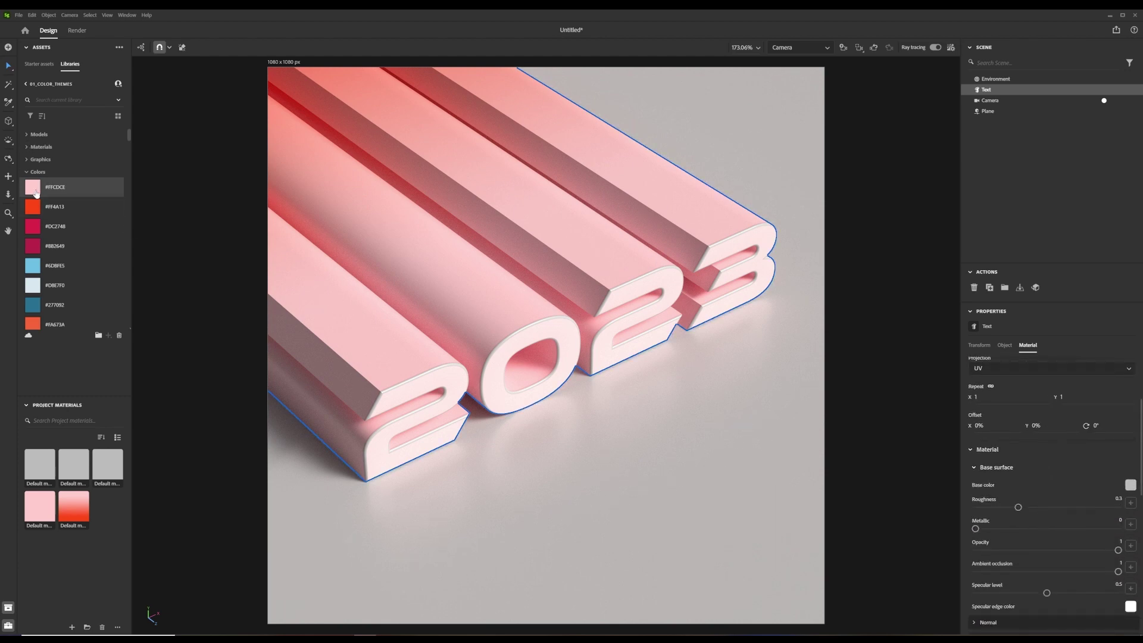
pyautogui.moveTo(34, 190); pyautogui.dragTo(1124, 491)
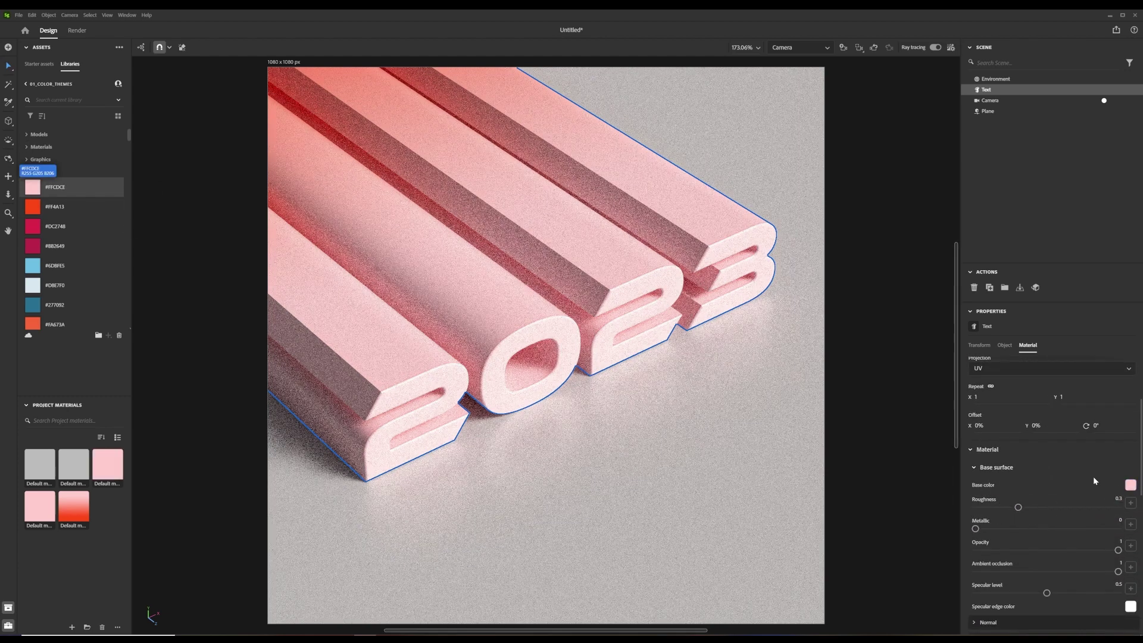
pyautogui.click(991, 423)
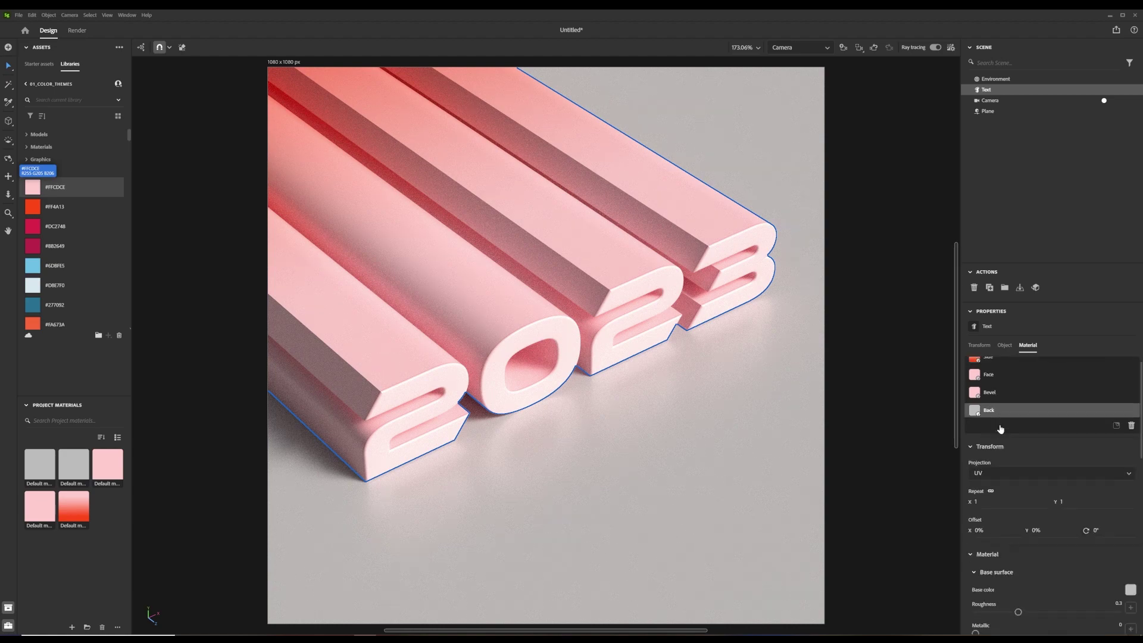
pyautogui.moveTo(41, 193); pyautogui.dragTo(1131, 488)
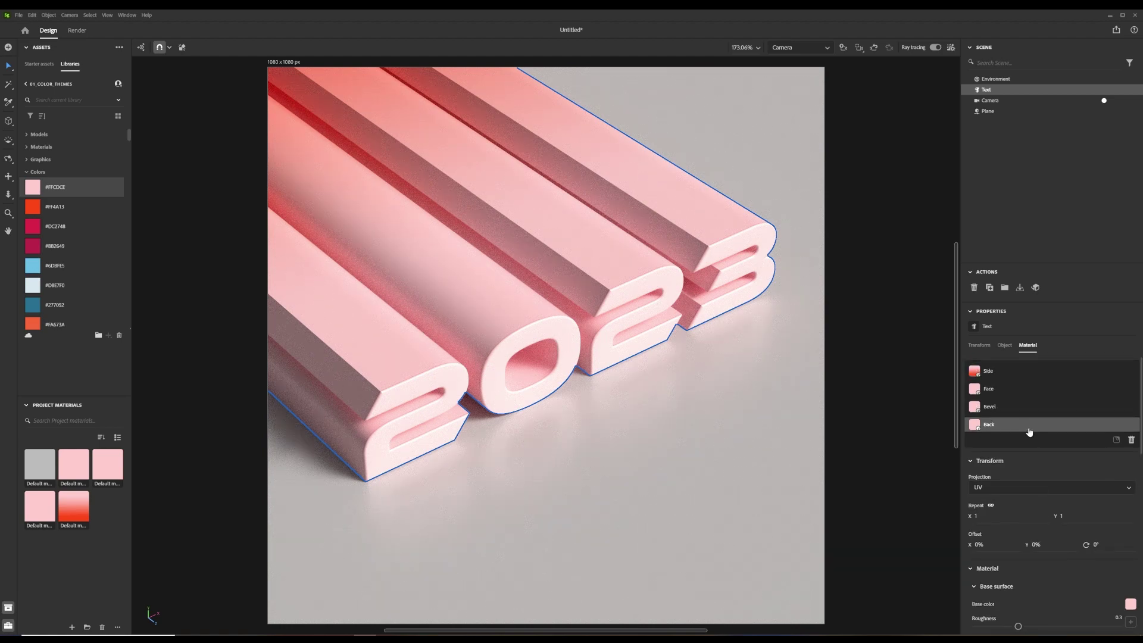
# Step: Apply the text's red-pink gradient material to the floor plane and unlink it into an independent copy
pyautogui.click(530, 503)
pyautogui.moveTo(71, 511); pyautogui.dragTo(601, 548)
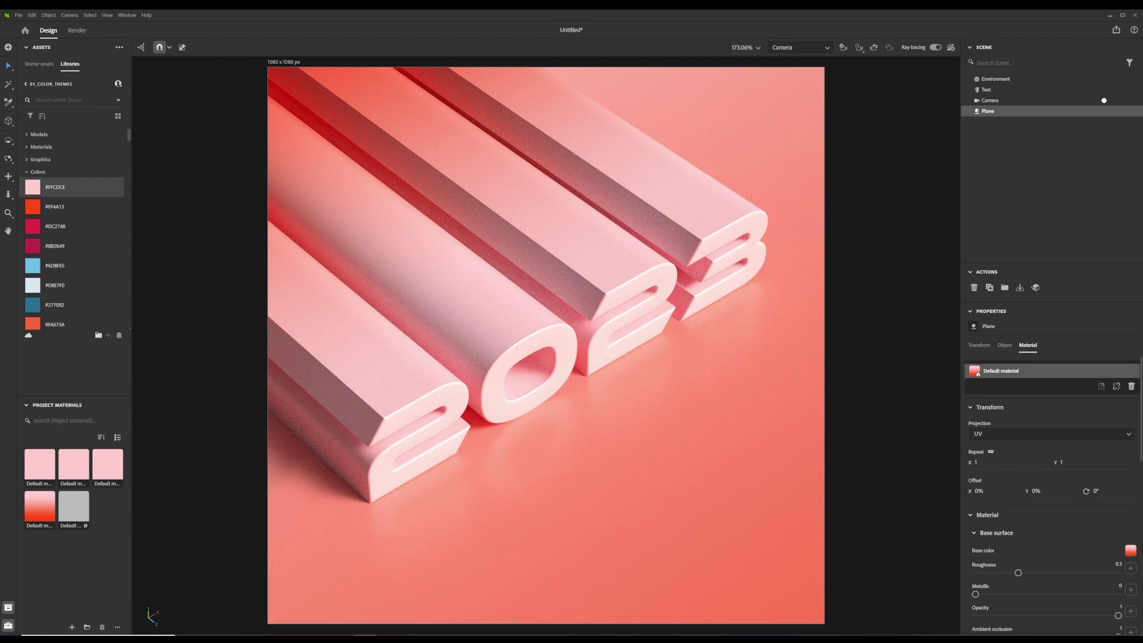
pyautogui.moveTo(1095, 492); pyautogui.dragTo(1098, 492)
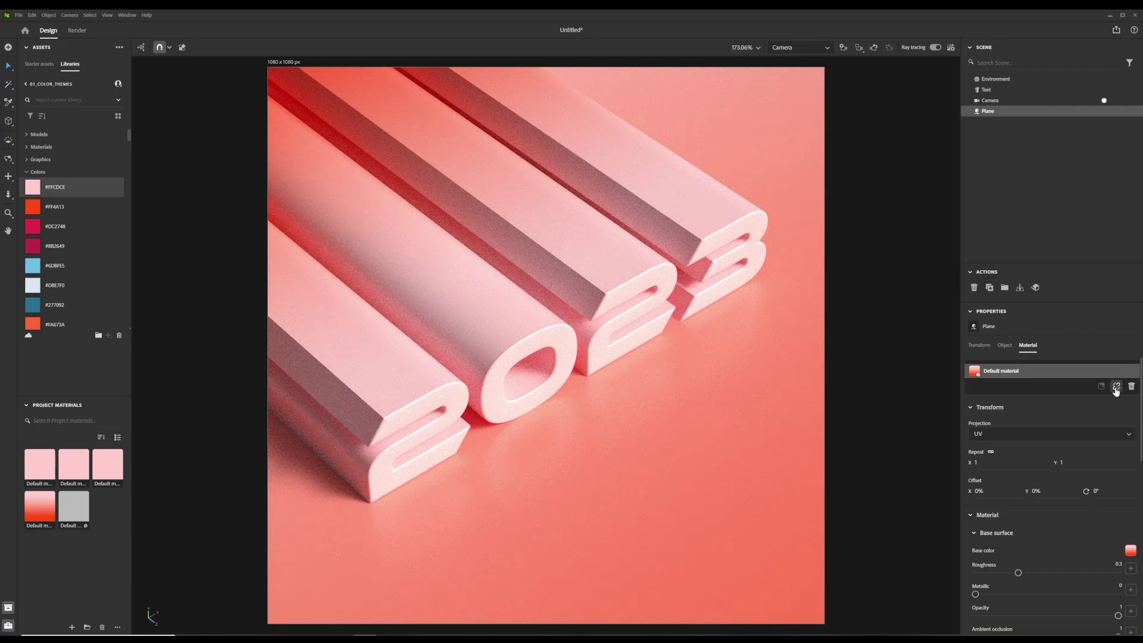
pyautogui.click(1117, 387)
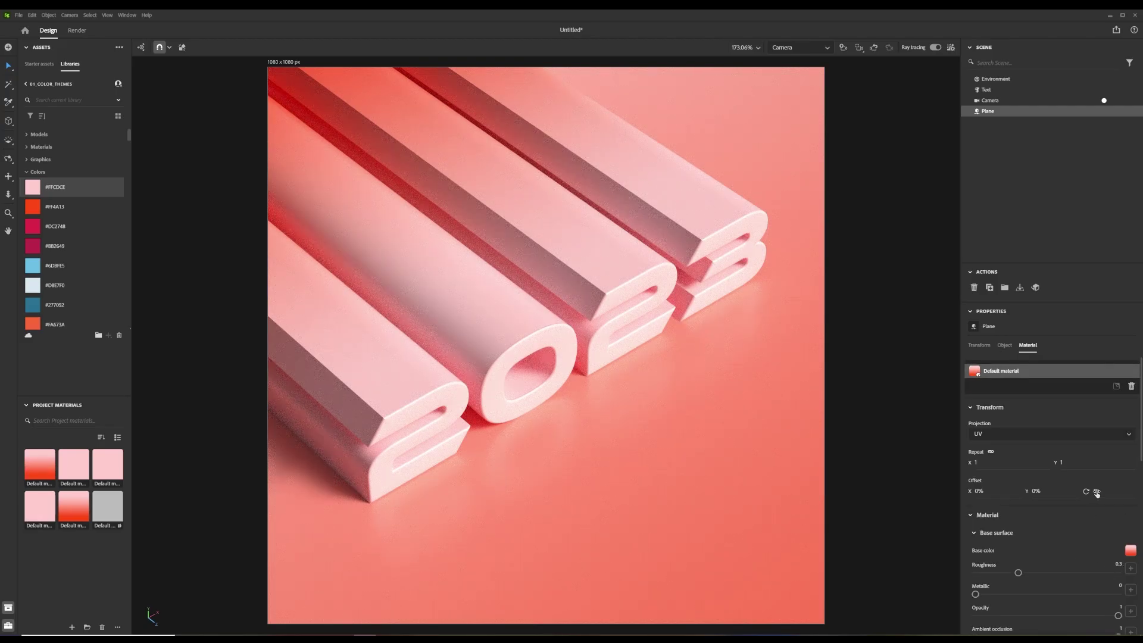
# Step: Rotate the floor material's gradient to 45° and set its roughness to 0.1
pyautogui.moveTo(1095, 493); pyautogui.dragTo(1142, 493)
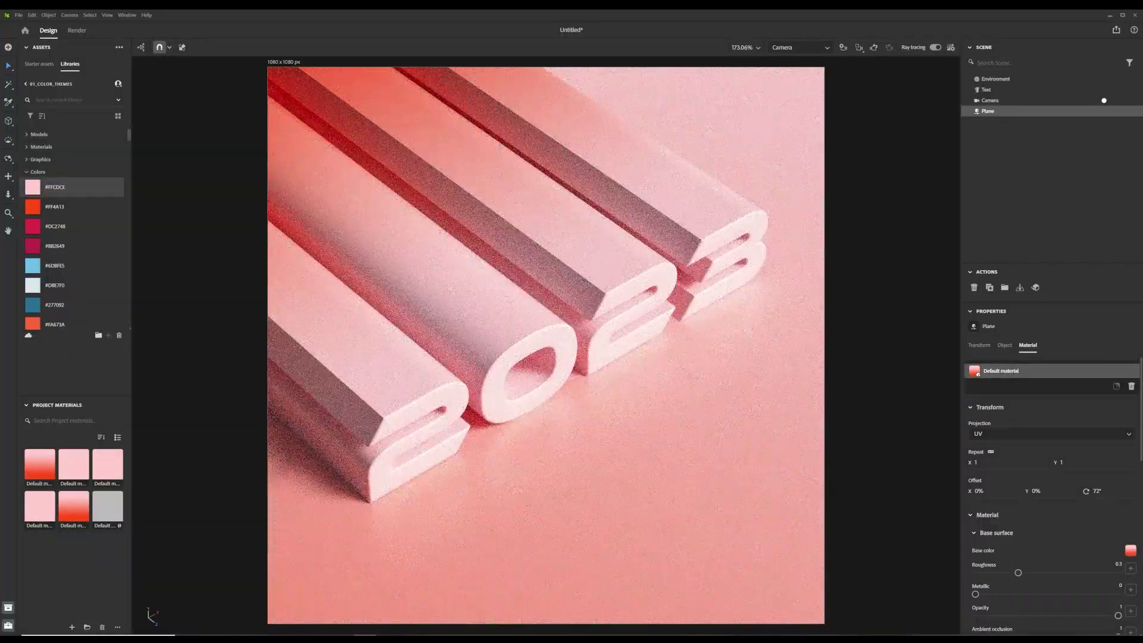
pyautogui.moveTo(1018, 574); pyautogui.dragTo(992, 572)
pyautogui.moveTo(1098, 494)
pyautogui.mouseDown()
pyautogui.moveTo(1075, 493)
pyautogui.moveTo(1103, 492)
pyautogui.mouseUp()
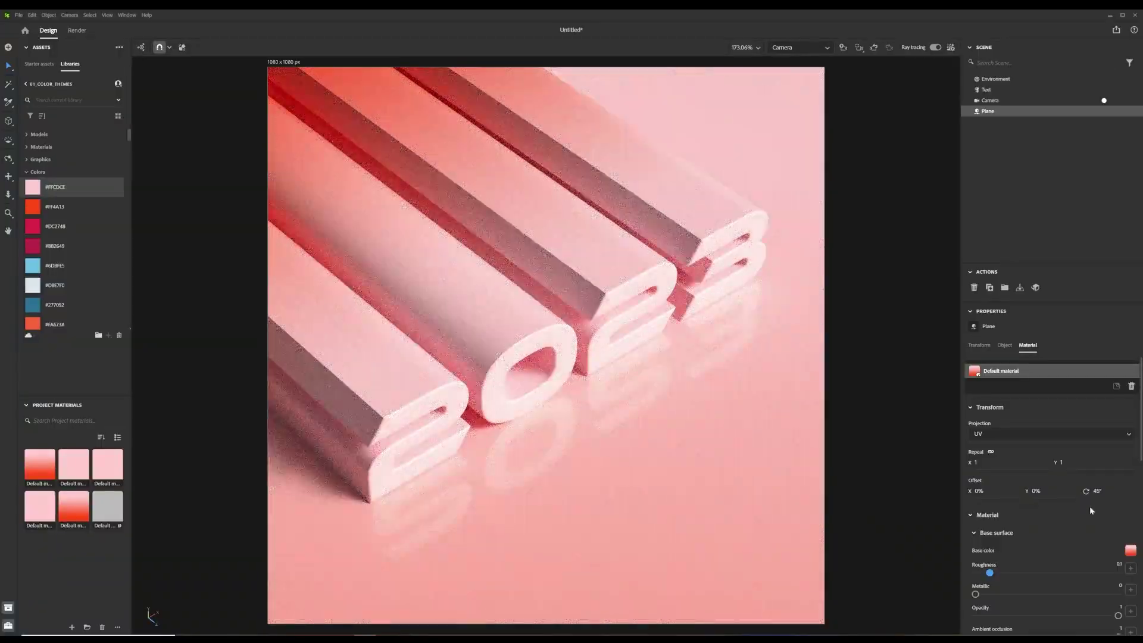
# Step: Move the floor plane along its Z axis toward the camera so the lighter part of the gradient surrounds the digits
pyautogui.click(725, 436)
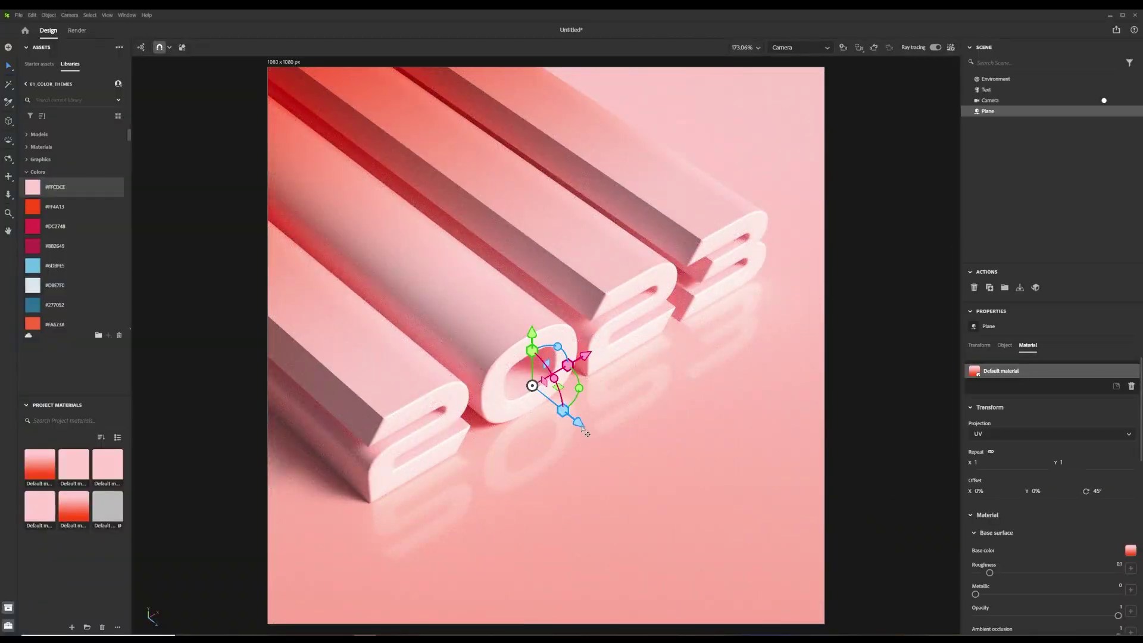
pyautogui.moveTo(582, 429); pyautogui.dragTo(810, 596)
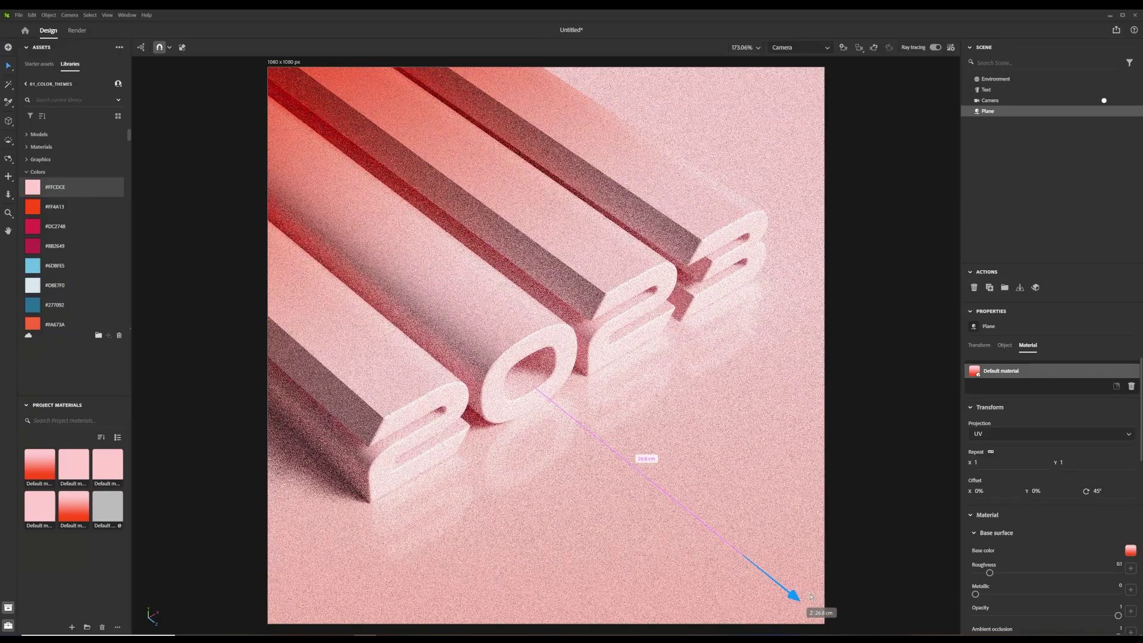
pyautogui.click(848, 313)
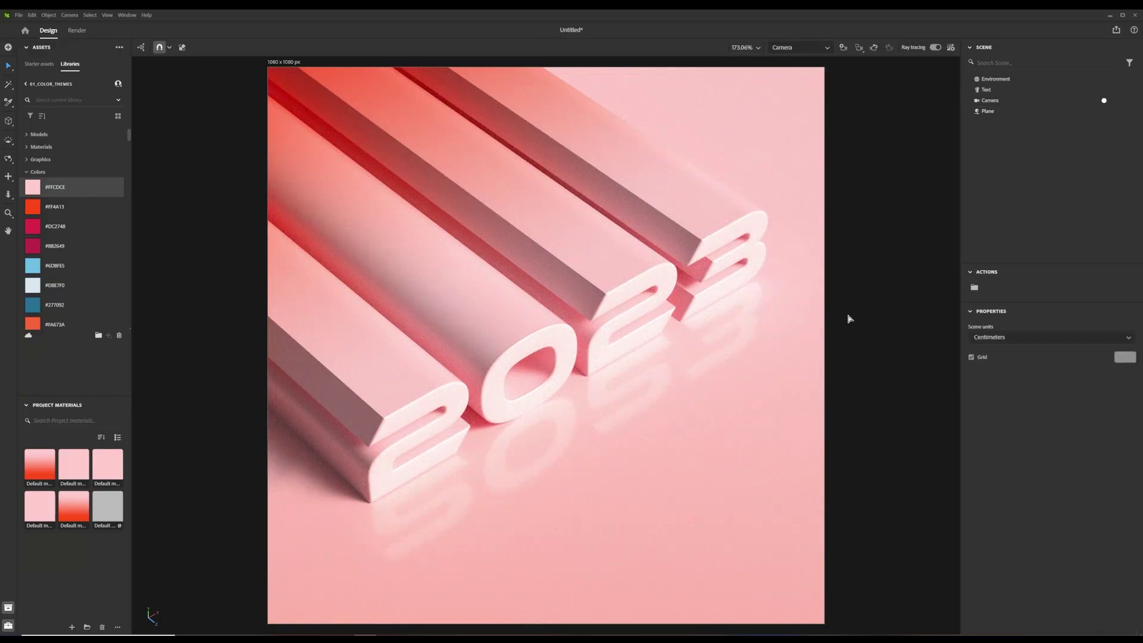
# Step: Lower the roughness of the text's Side material to 0.16
pyautogui.click(510, 308)
pyautogui.scroll(-3, 1020, 580)
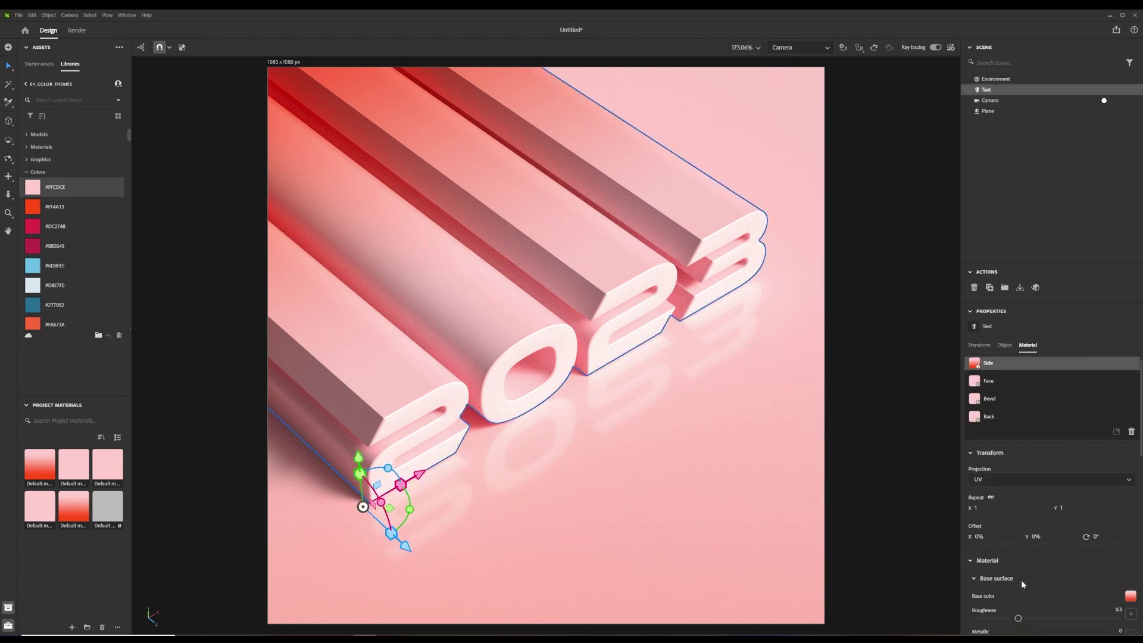
pyautogui.moveTo(1010, 536); pyautogui.dragTo(998, 536)
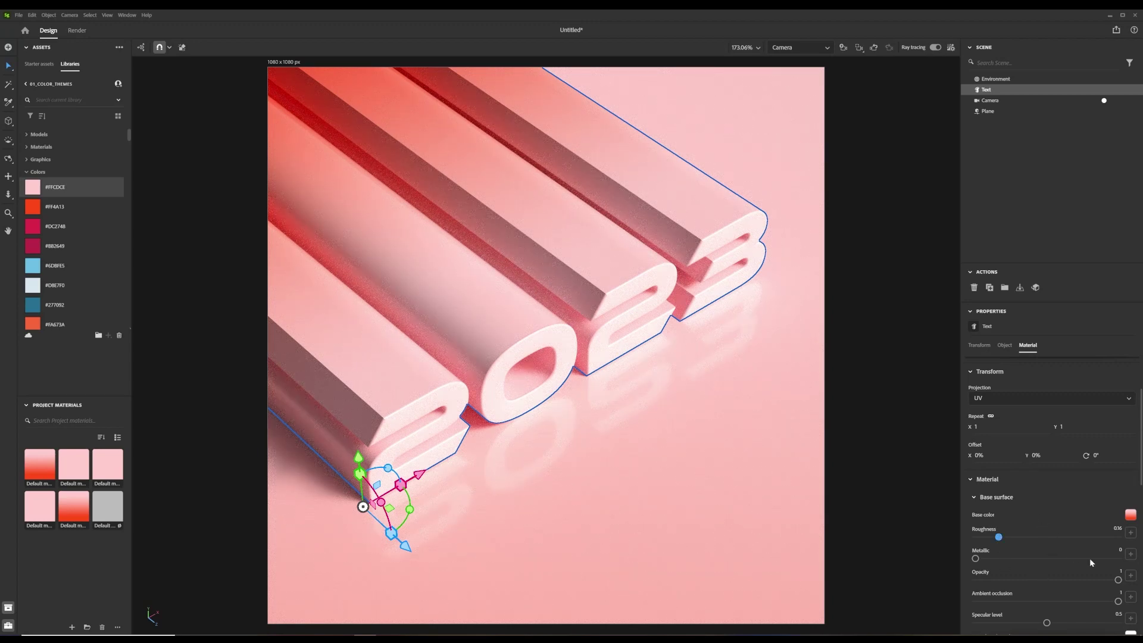
pyautogui.click(1119, 529)
pyautogui.press('Return')
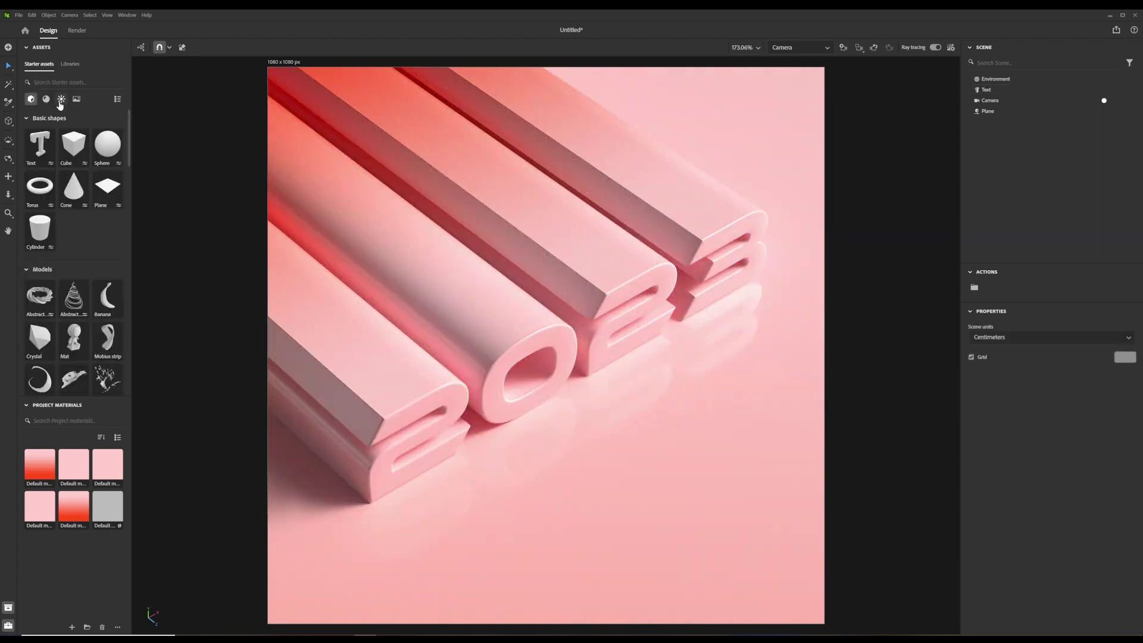
# Step: Try the starter "2 front panels soft" environment light as the environment's light image and rotate the lighting around the digits
pyautogui.click(61, 100)
pyautogui.scroll(-2, 90, 272)
pyautogui.scroll(-3, 89, 273)
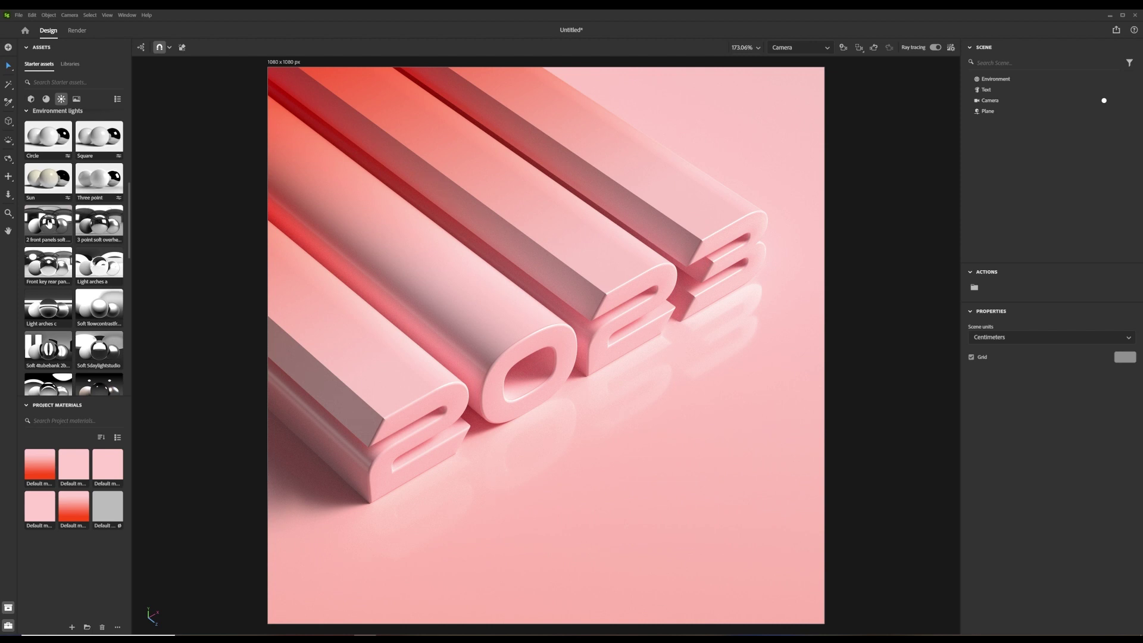
pyautogui.click(1003, 79)
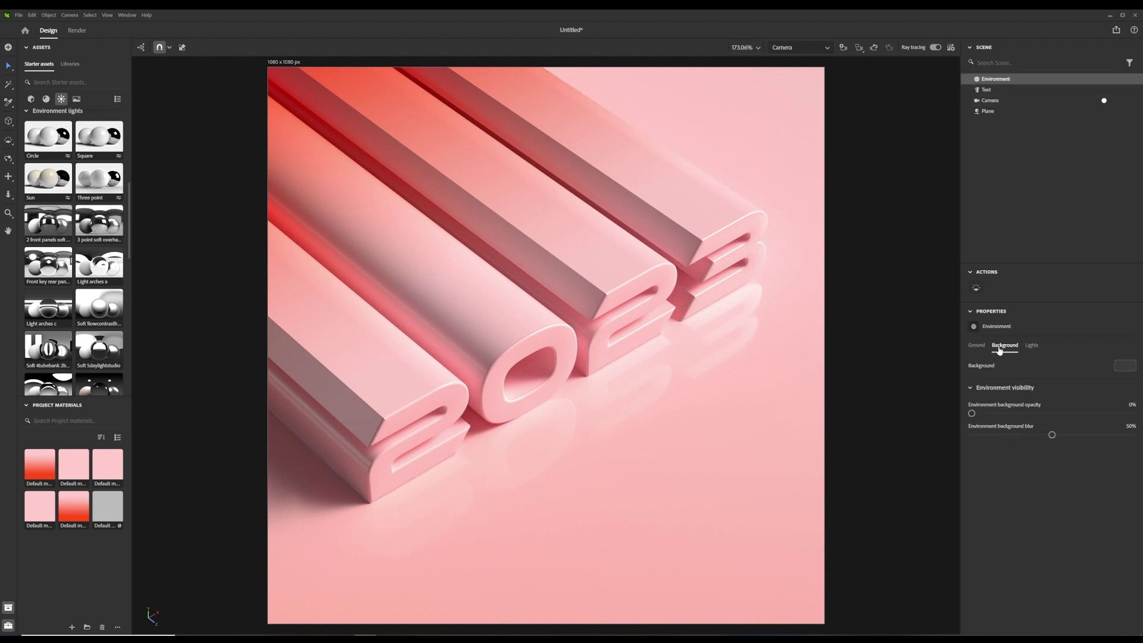
pyautogui.click(1033, 346)
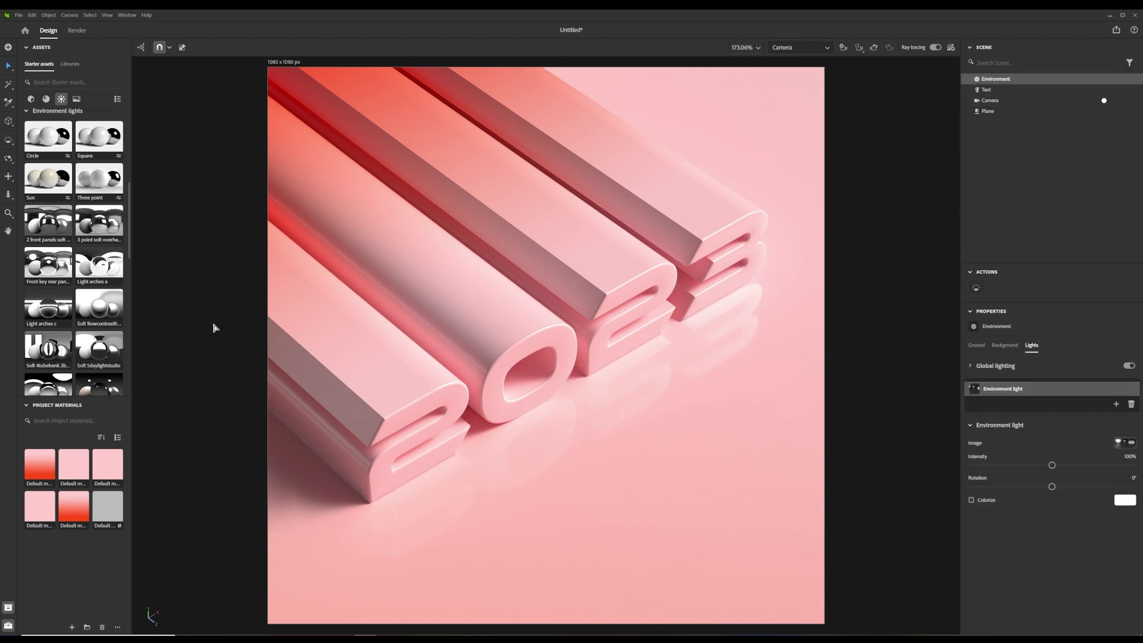
pyautogui.click(41, 224)
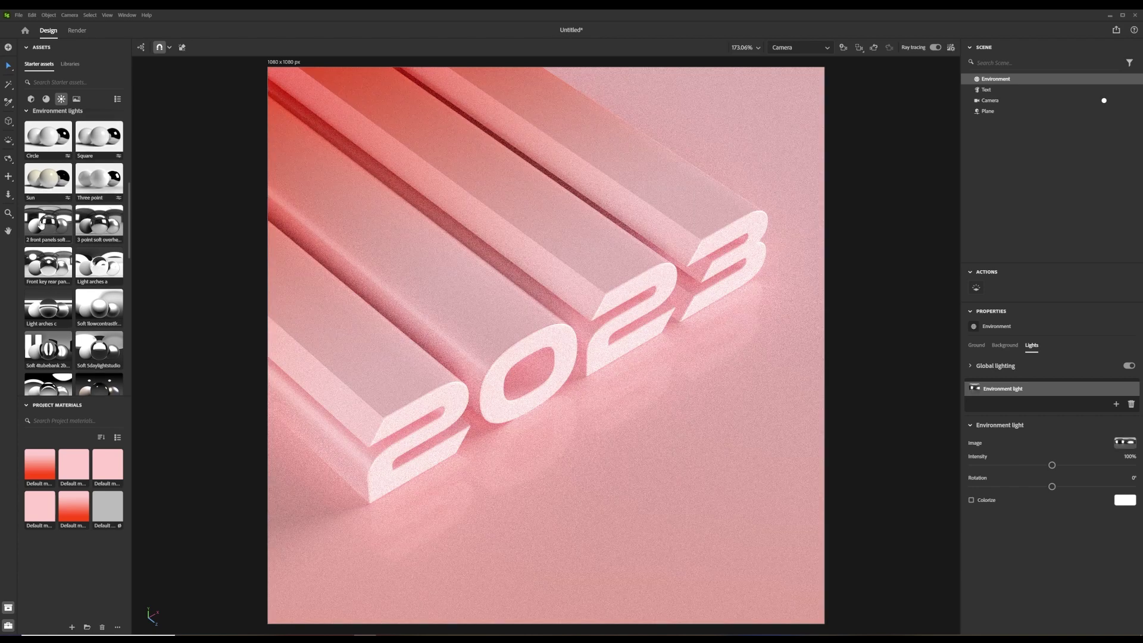
pyautogui.keyDown('shift'); pyautogui.moveTo(655, 467); pyautogui.dragTo(717, 470, button='right'); pyautogui.keyUp('shift')
pyautogui.keyDown('alt'); pyautogui.moveTo(719, 470); pyautogui.dragTo(718, 474); pyautogui.keyUp('alt')
pyautogui.keyDown('shift'); pyautogui.moveTo(719, 475); pyautogui.dragTo(709, 478, button='right'); pyautogui.keyUp('shift')
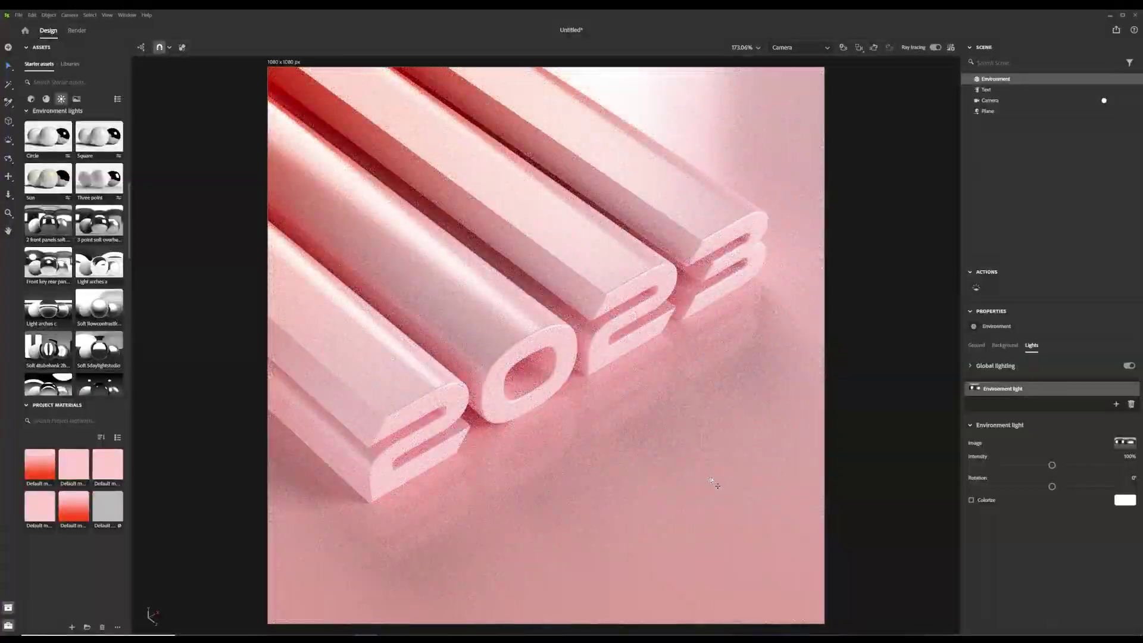
# Step: Try the Soft flowcontrast and Soft 4tubebank environment lights, rotating each around the digits
pyautogui.click(99, 309)
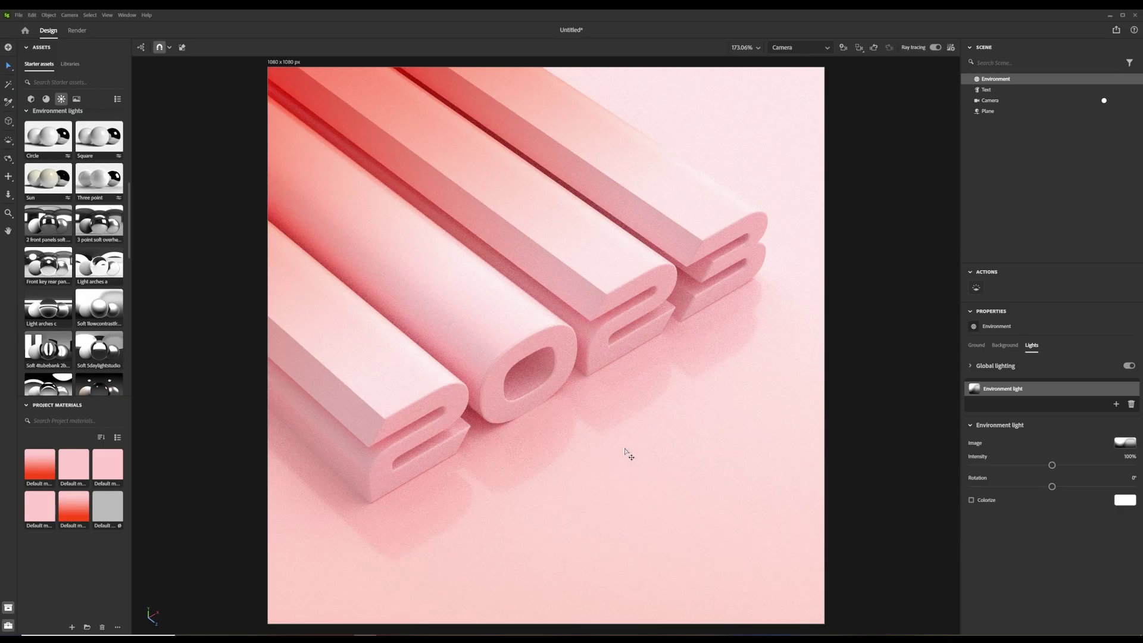
pyautogui.moveTo(626, 452)
pyautogui.keyDown('alt'); pyautogui.mouseDown()
pyautogui.moveTo(628, 443)
pyautogui.moveTo(709, 449)
pyautogui.moveTo(670, 454)
pyautogui.mouseUp(); pyautogui.keyUp('alt')
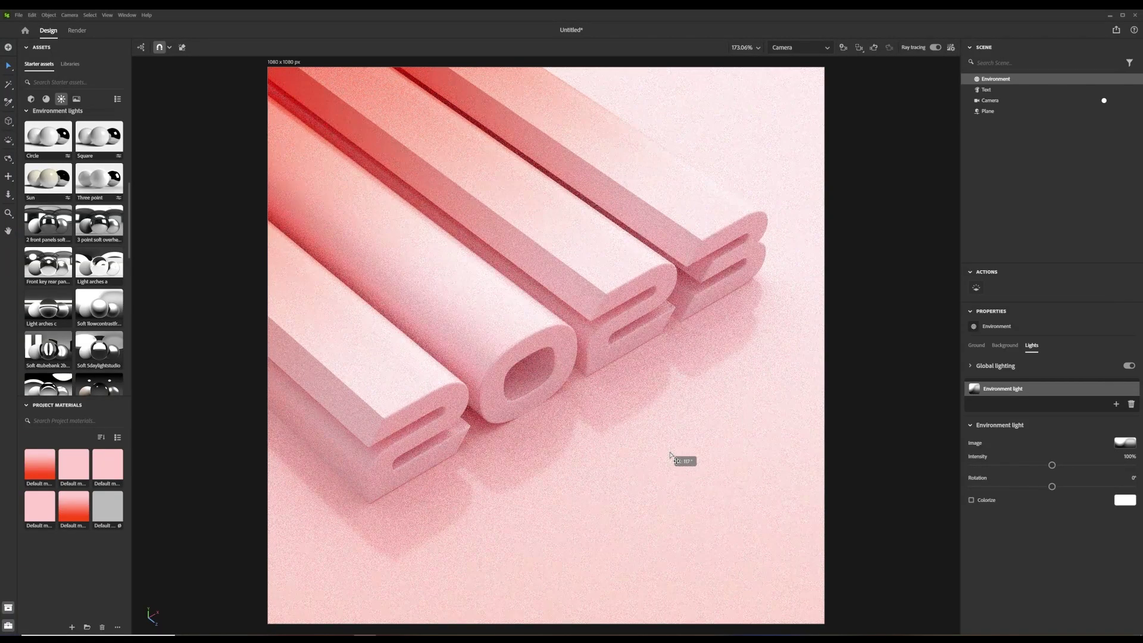
pyautogui.scroll(-5, 63, 349)
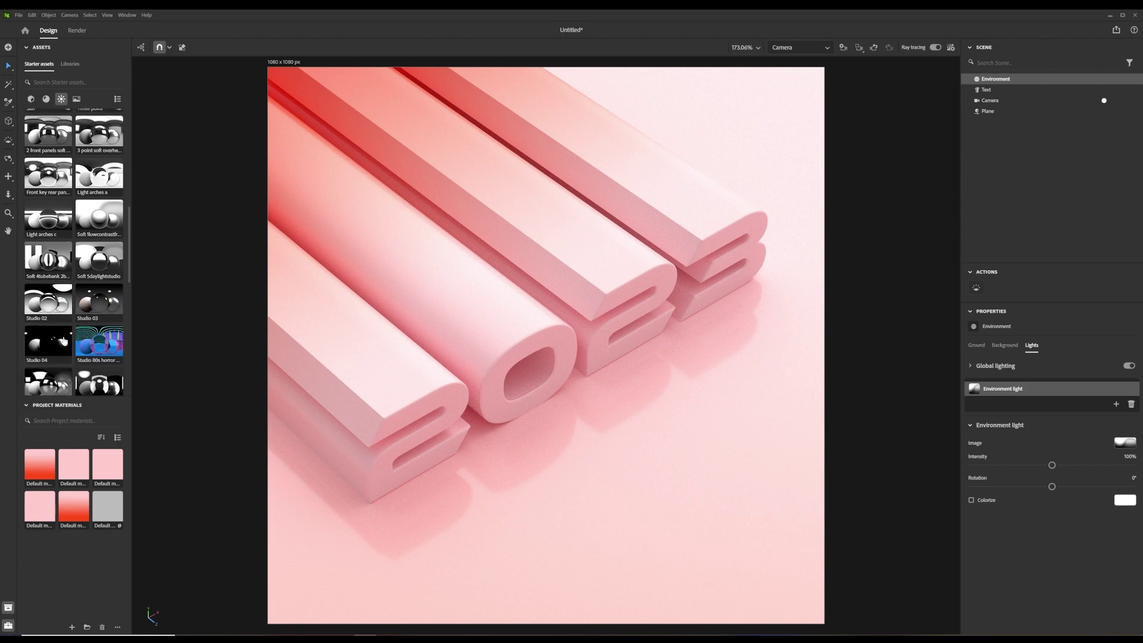
pyautogui.click(42, 231)
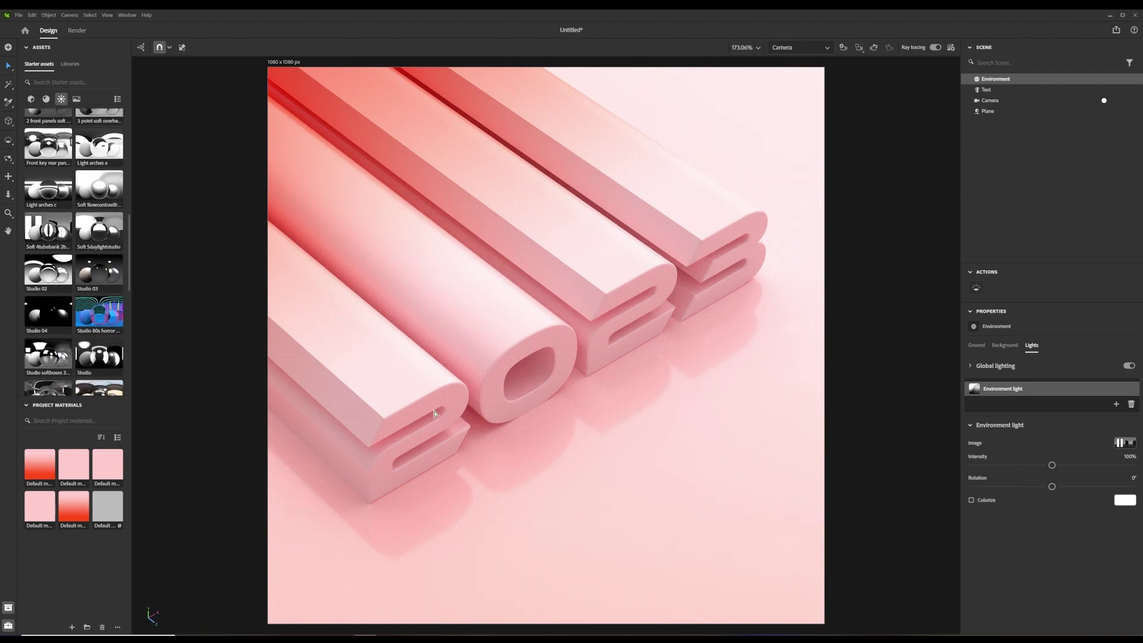
pyautogui.keyDown('alt'); pyautogui.moveTo(656, 463); pyautogui.dragTo(622, 467); pyautogui.keyUp('alt')
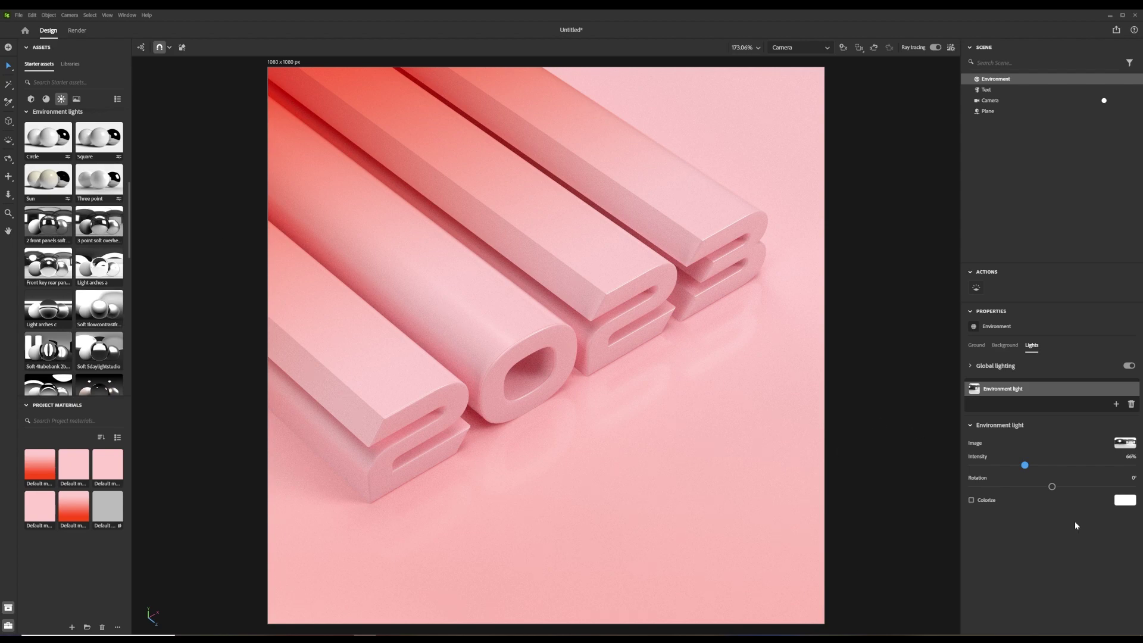
# Step: Dim the environment light to an intensity of 48%
pyautogui.moveTo(1027, 469); pyautogui.dragTo(1011, 472)
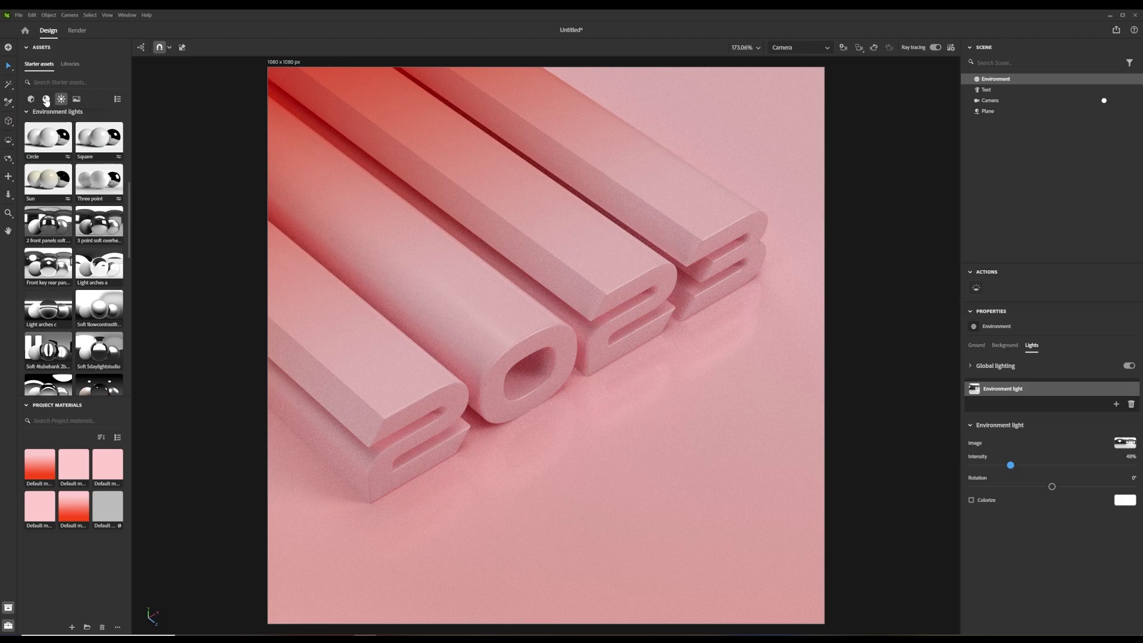
# Step: Add an Area light from the starter physical lights and place it low on the floor in front of the digits
pyautogui.scroll(5, 82, 232)
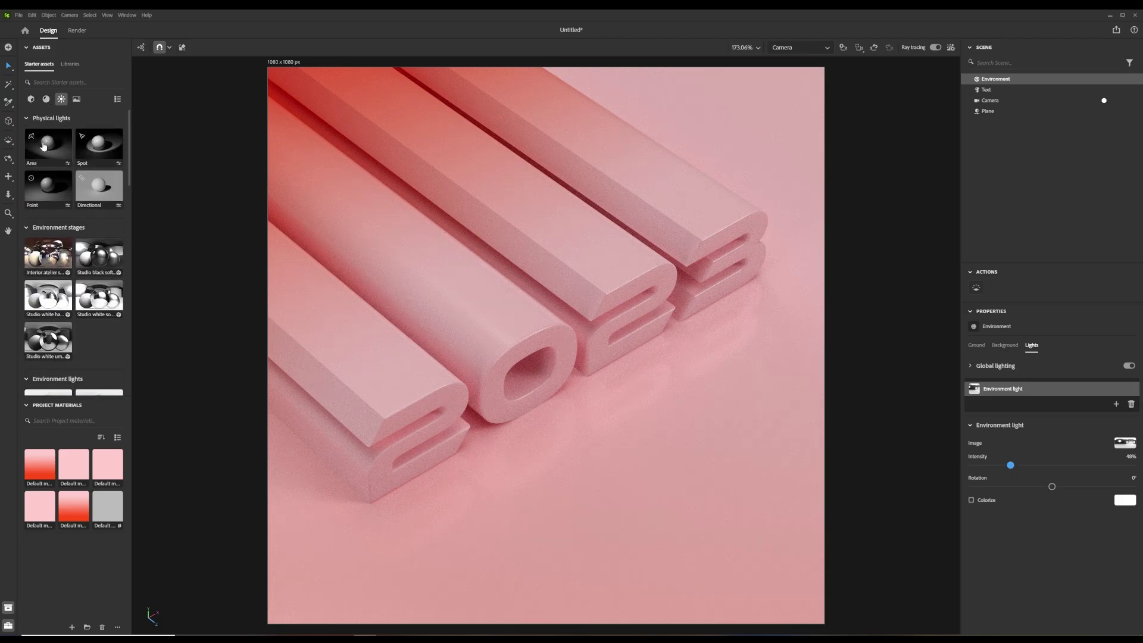
pyautogui.moveTo(41, 145); pyautogui.dragTo(359, 486)
pyautogui.moveTo(400, 524); pyautogui.dragTo(511, 629)
pyautogui.moveTo(521, 552); pyautogui.dragTo(735, 419)
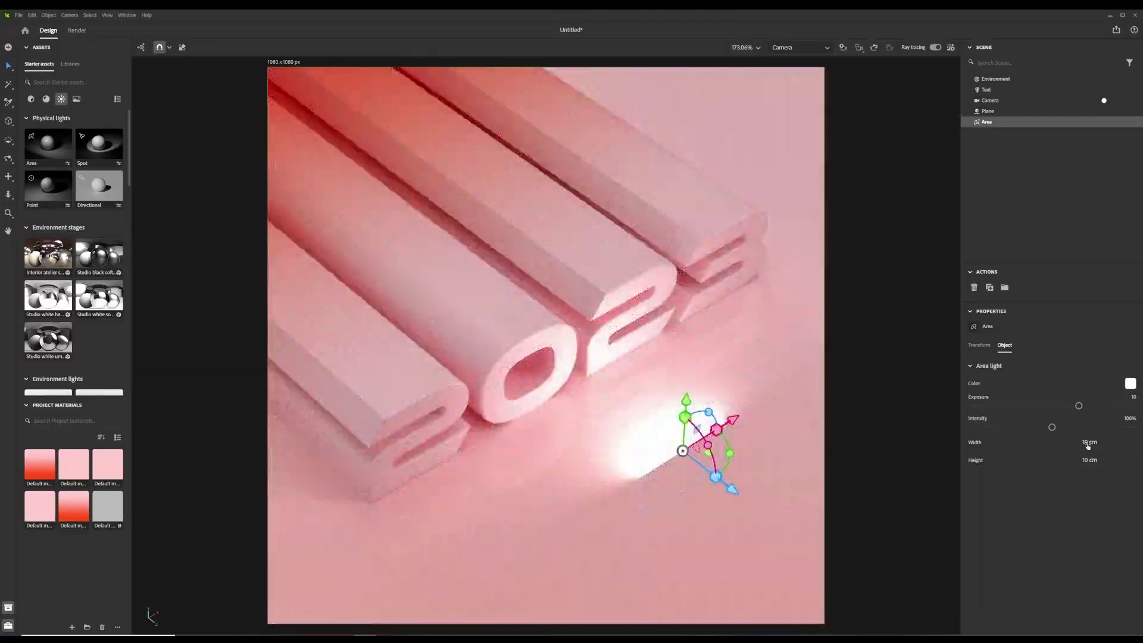
# Step: Set the area light's width to 150 cm and move it farther out from the digits' front faces and higher
pyautogui.moveTo(1090, 444); pyautogui.dragTo(1089, 450)
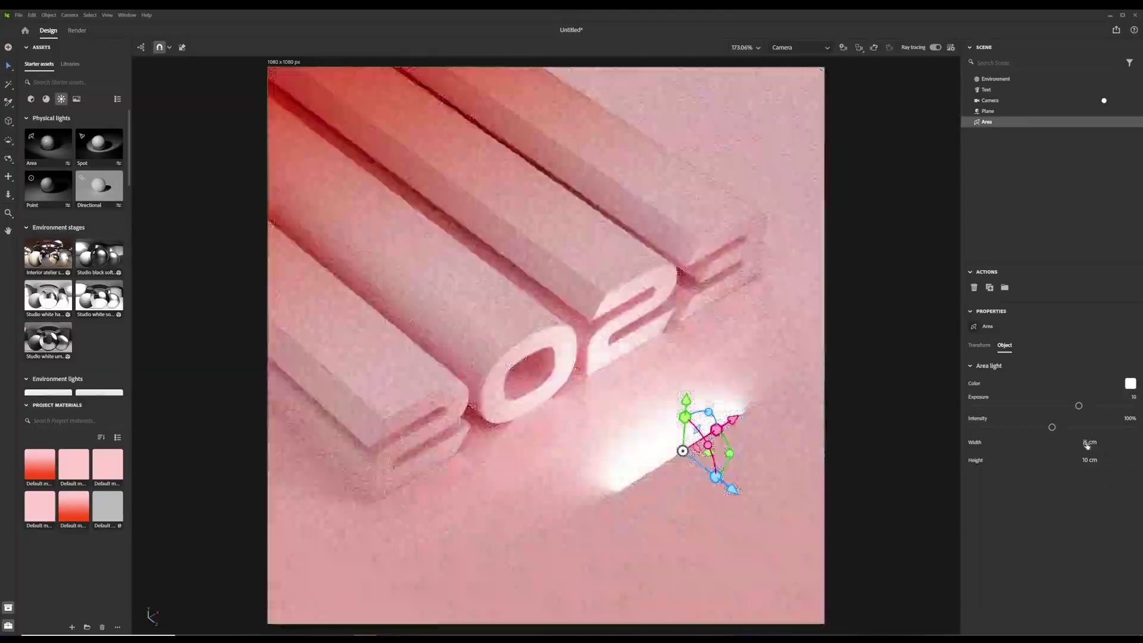
pyautogui.click(1088, 449)
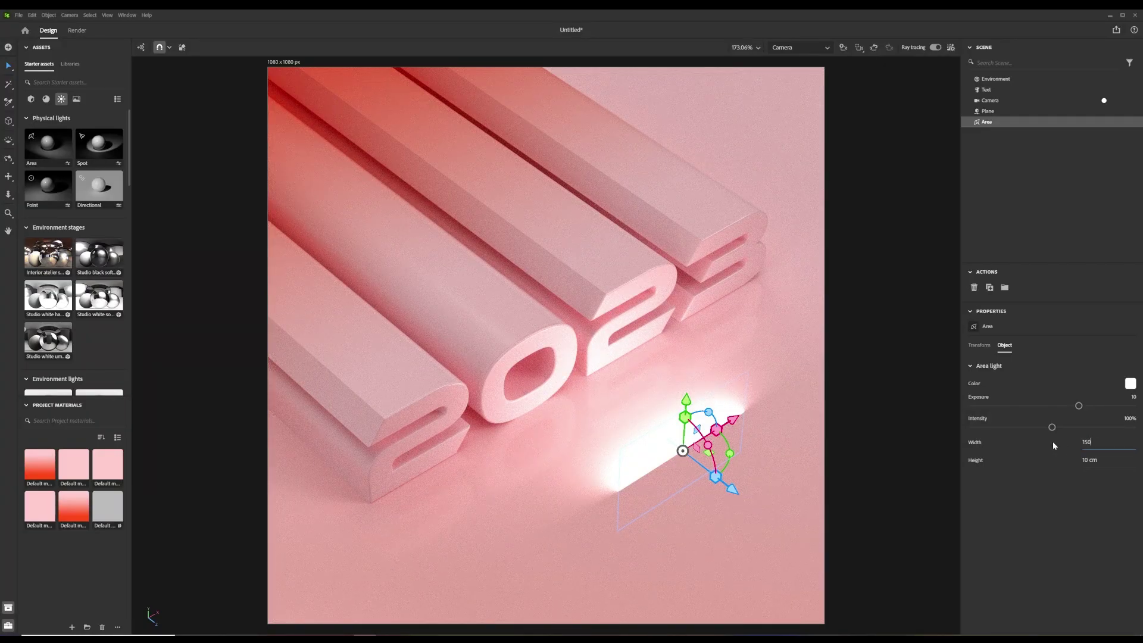
pyautogui.write('0')
pyautogui.press('Return')
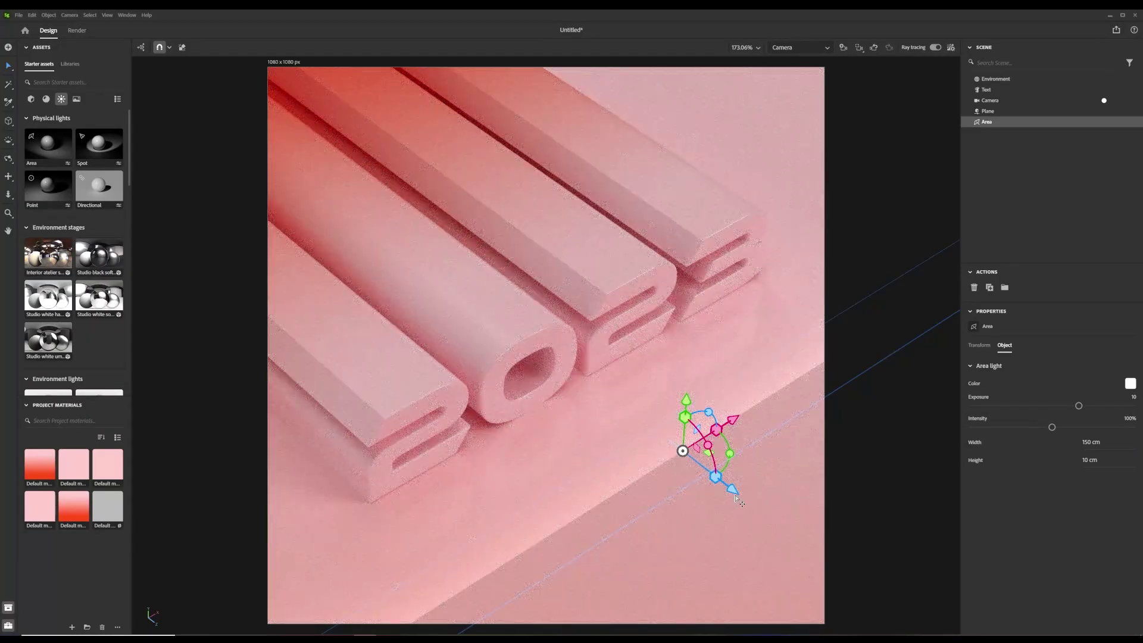
pyautogui.moveTo(733, 490); pyautogui.dragTo(770, 518)
pyautogui.moveTo(722, 428); pyautogui.dragTo(732, 321)
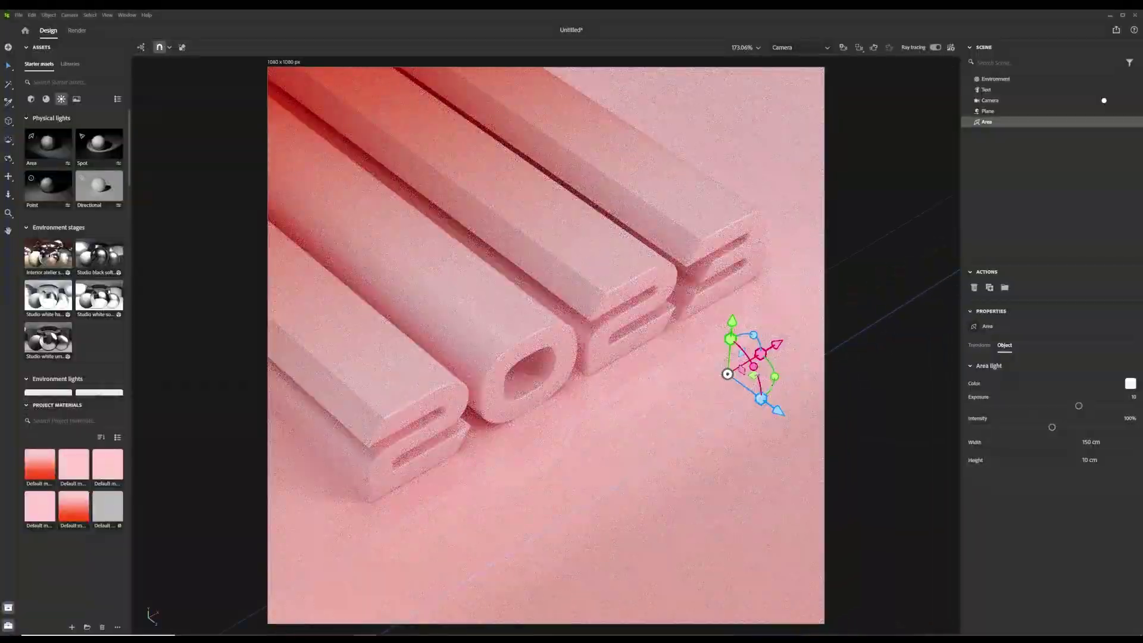
# Step: Set the area light's width to 100 cm and exposure to 10.4, tilt it toward the floor and raise it higher
pyautogui.moveTo(754, 367); pyautogui.dragTo(706, 333)
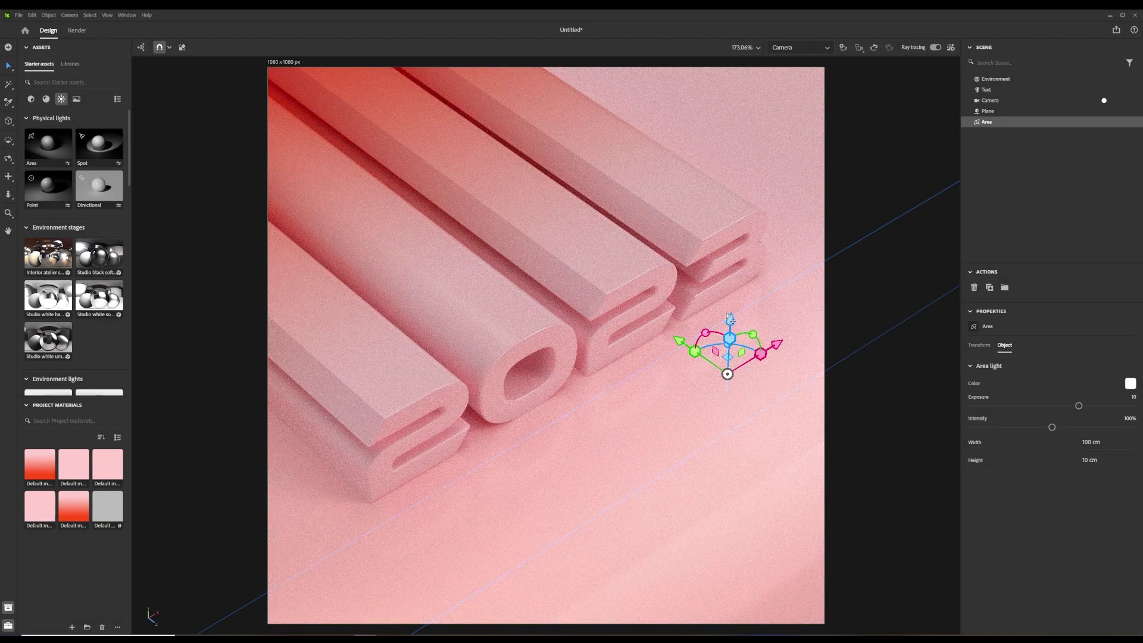
pyautogui.moveTo(730, 319); pyautogui.dragTo(728, 155)
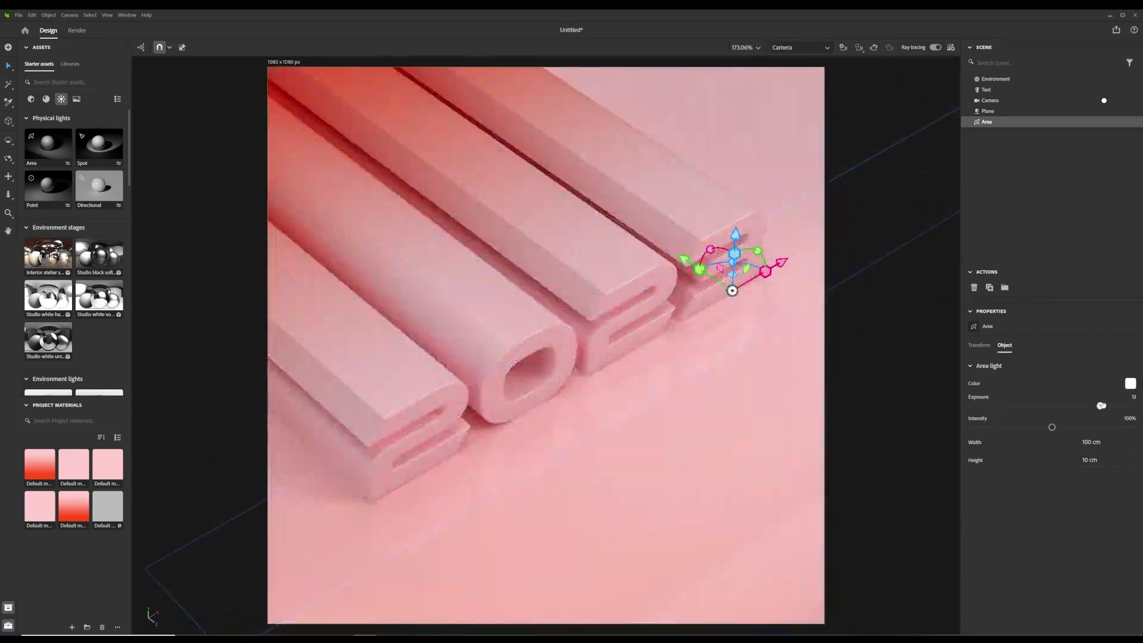
pyautogui.moveTo(1108, 406); pyautogui.dragTo(1083, 405)
# Step: Move the area light over the digits, angle it toward their front faces, raise its exposure slightly and deselect it
pyautogui.moveTo(782, 262); pyautogui.dragTo(635, 325)
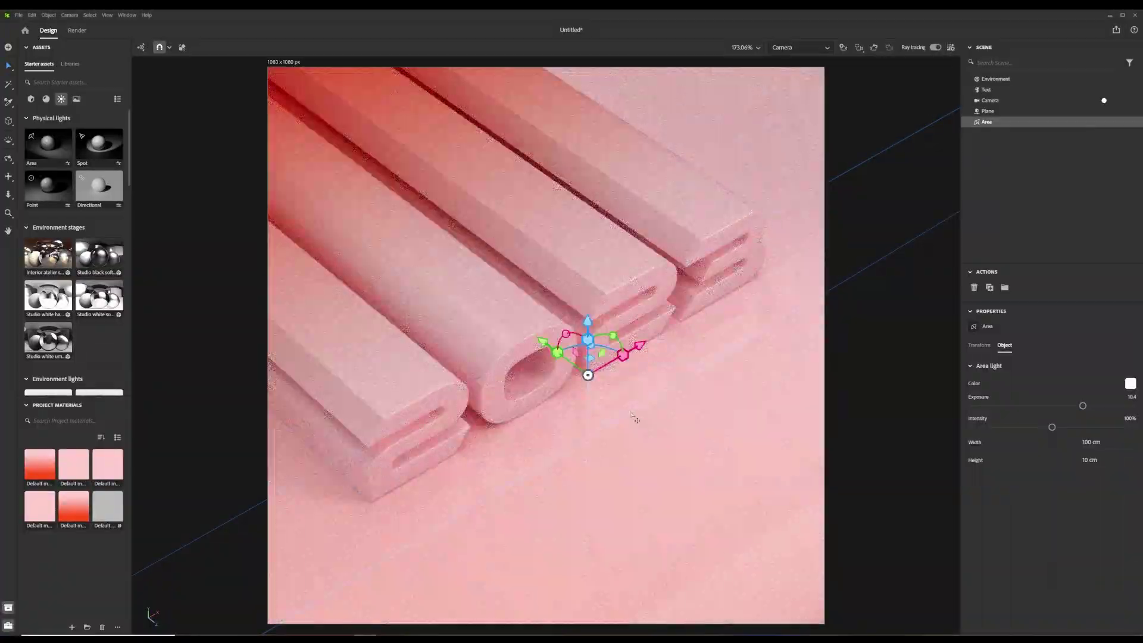
pyautogui.moveTo(545, 345); pyautogui.dragTo(504, 314)
pyautogui.moveTo(441, 265); pyautogui.dragTo(603, 262)
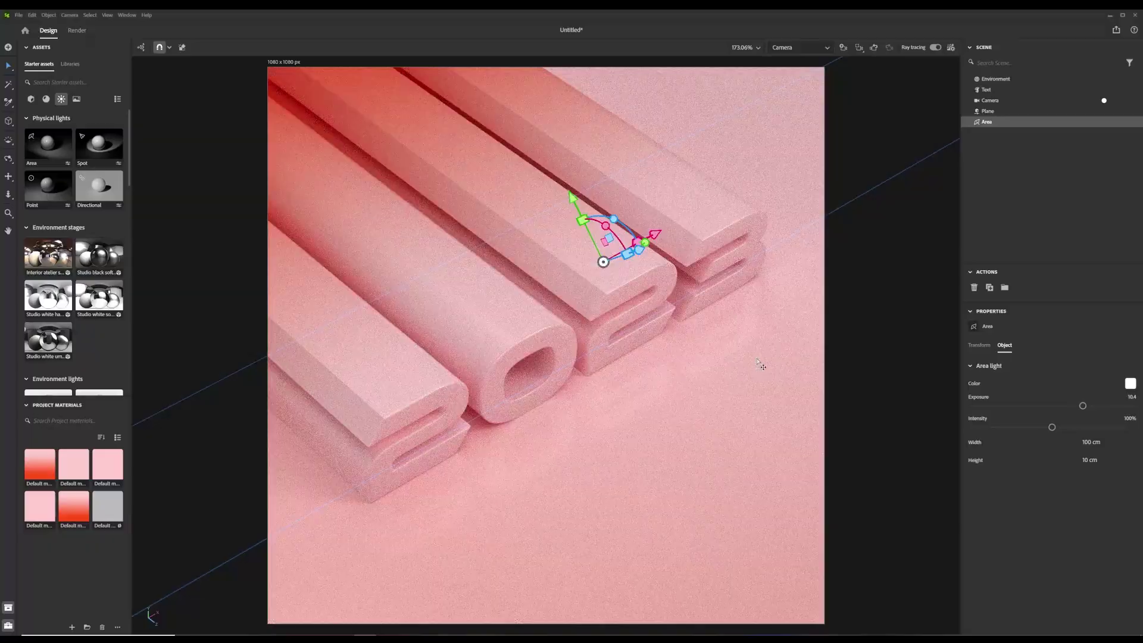
pyautogui.moveTo(1084, 406)
pyautogui.mouseDown()
pyautogui.moveTo(1097, 406)
pyautogui.moveTo(1087, 406)
pyautogui.mouseUp()
pyautogui.click(862, 325)
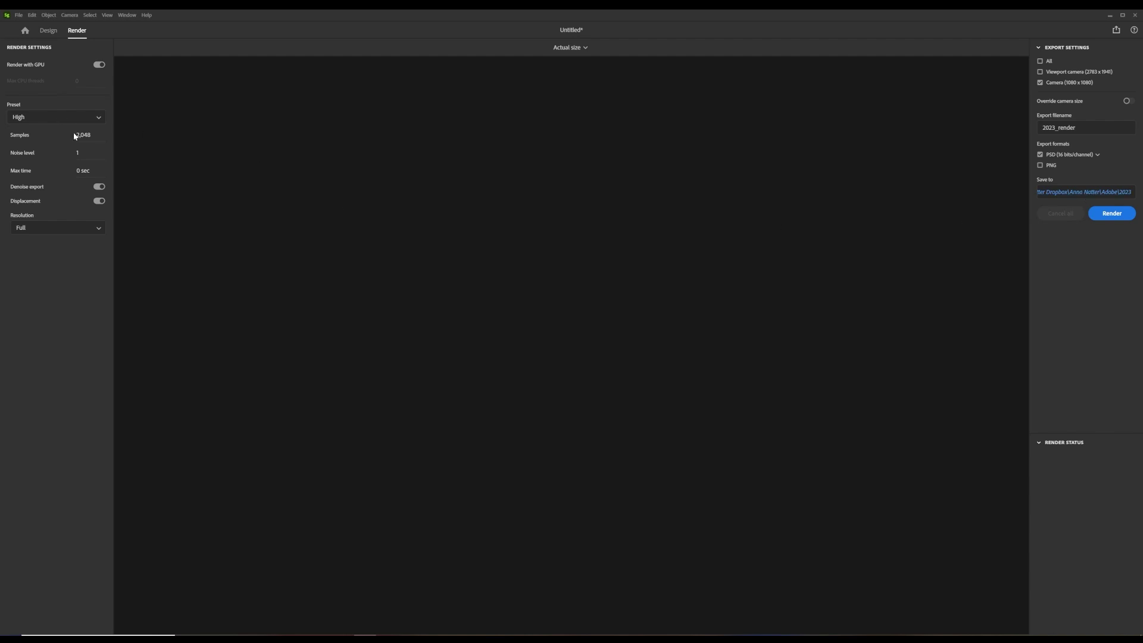
# Step: Render the 1080 x 1080 Camera view with the High preset as a 16 bits/channel PSD named 2023_render
pyautogui.click(99, 119)
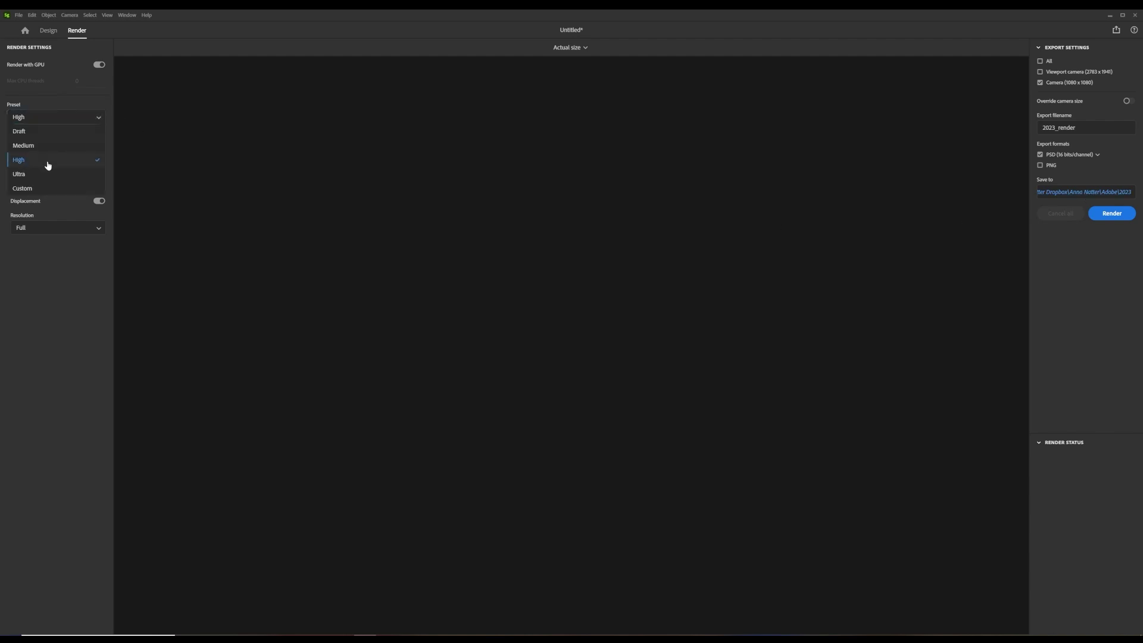
pyautogui.click(48, 160)
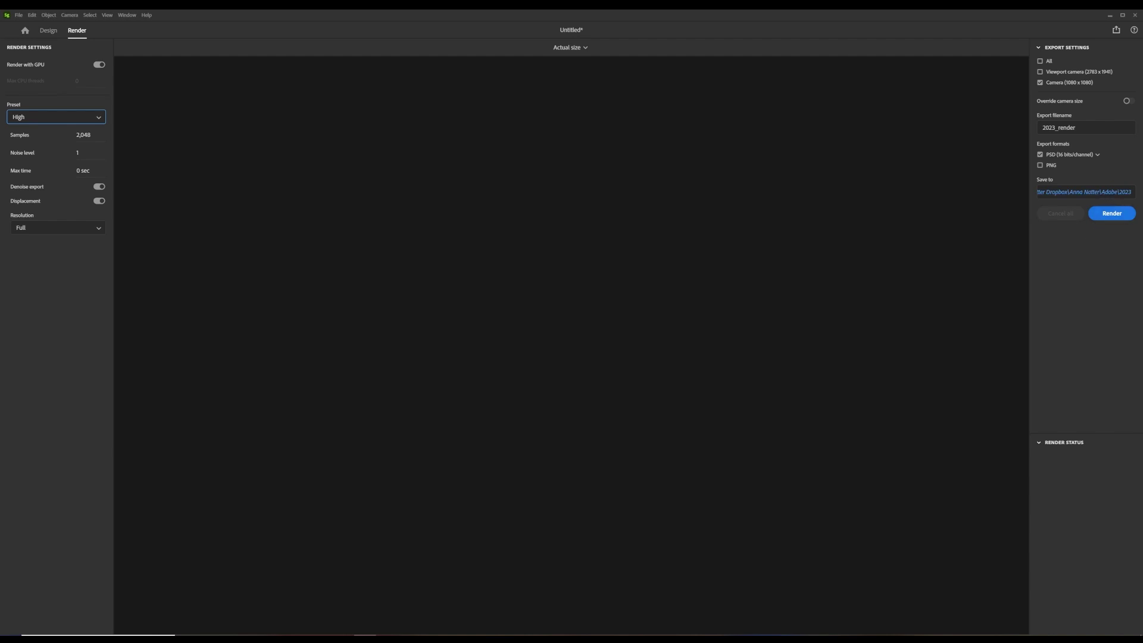
pyautogui.click(1098, 128)
pyautogui.click(1118, 215)
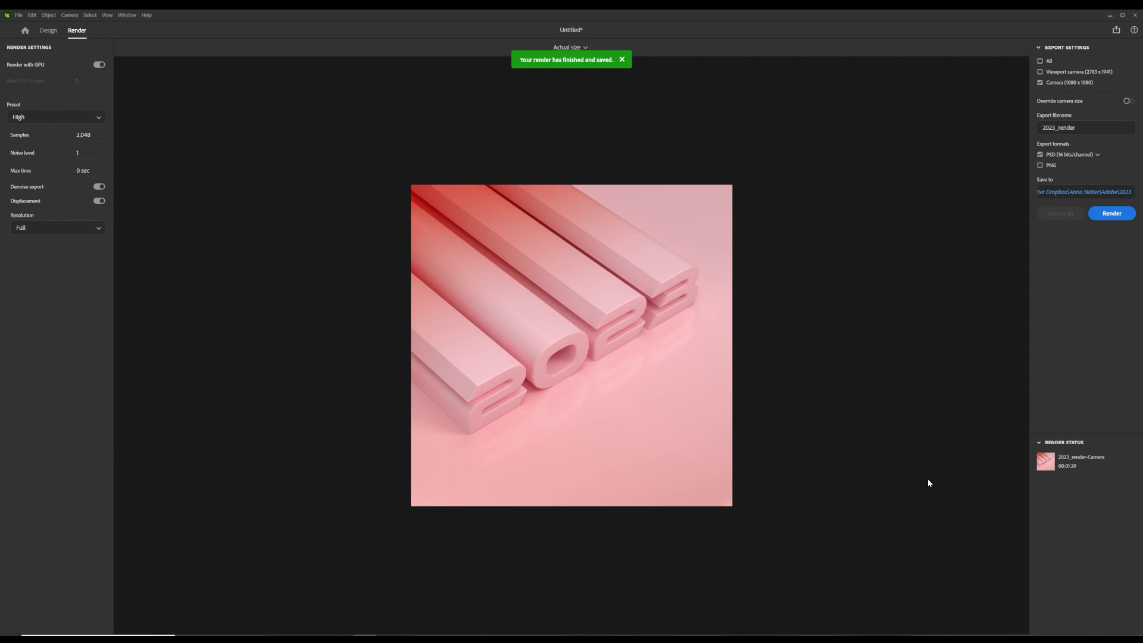
# Step: Open the finished 2023_render-Camera render for editing in Photoshop
pyautogui.click(1130, 462)
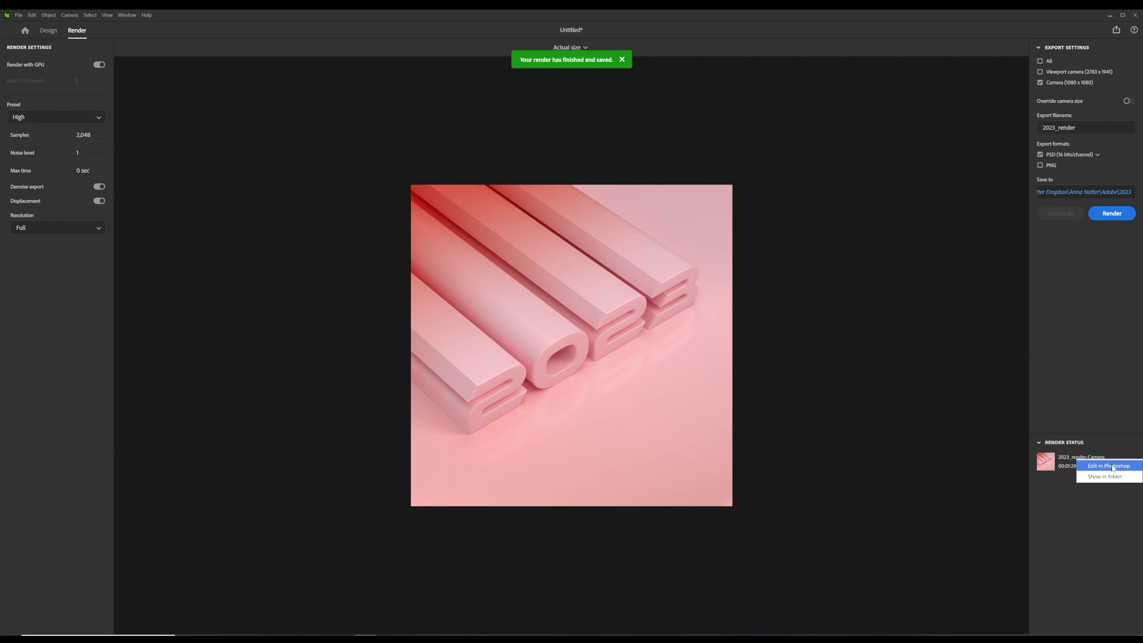
pyautogui.click(1113, 468)
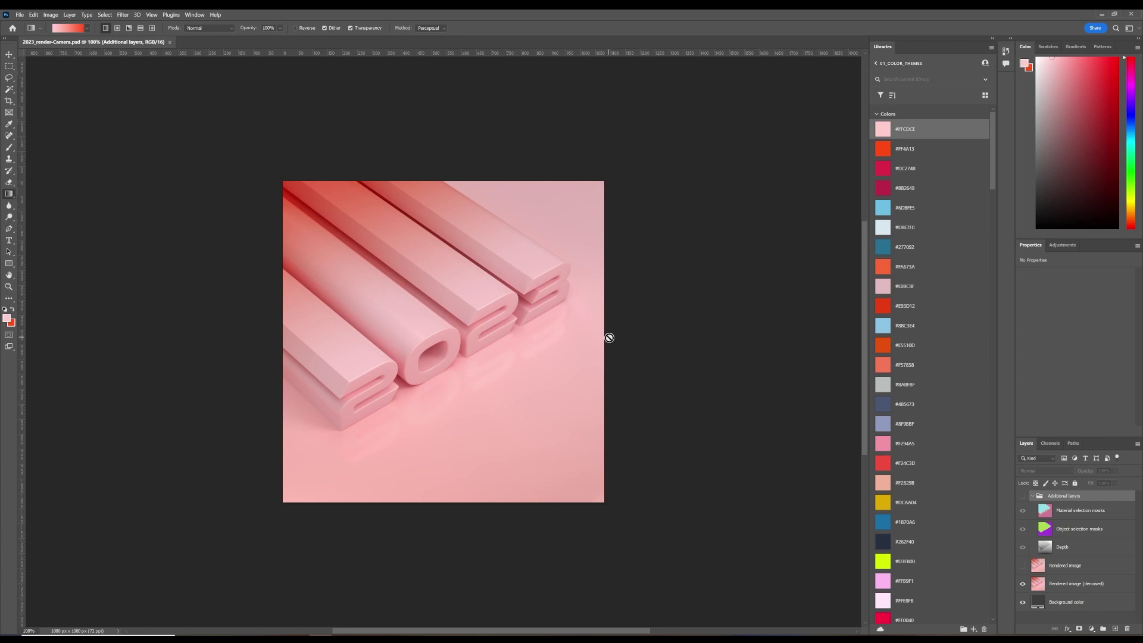
# Step: Add a Color Lookup adjustment layer above the rendered image's layers
pyautogui.click(69, 14)
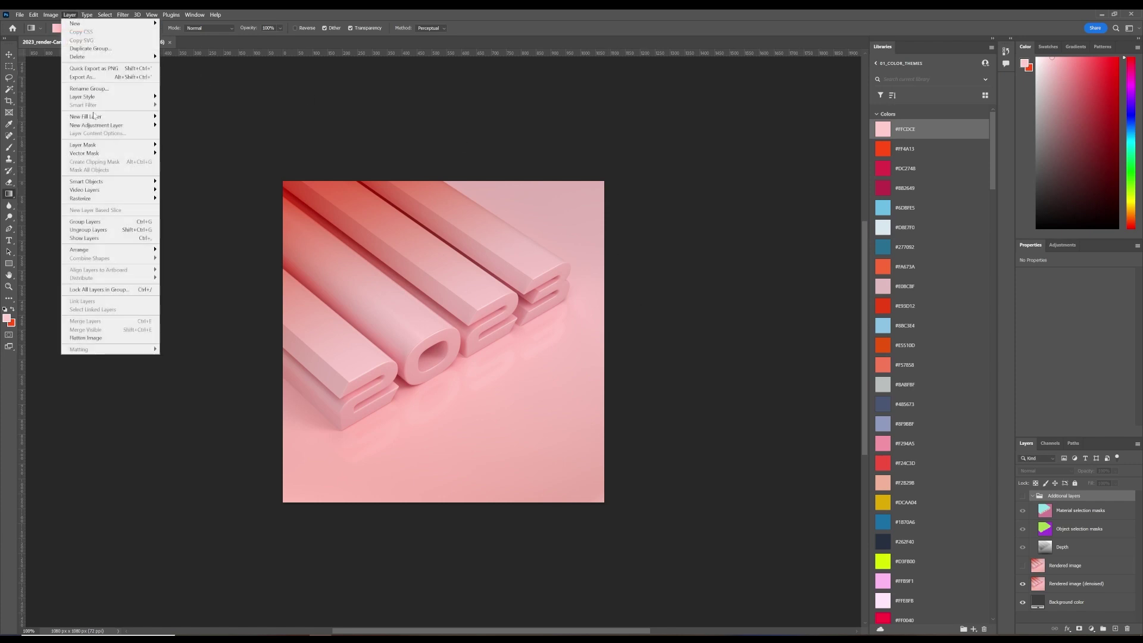
pyautogui.moveTo(119, 125)
pyautogui.click(186, 212)
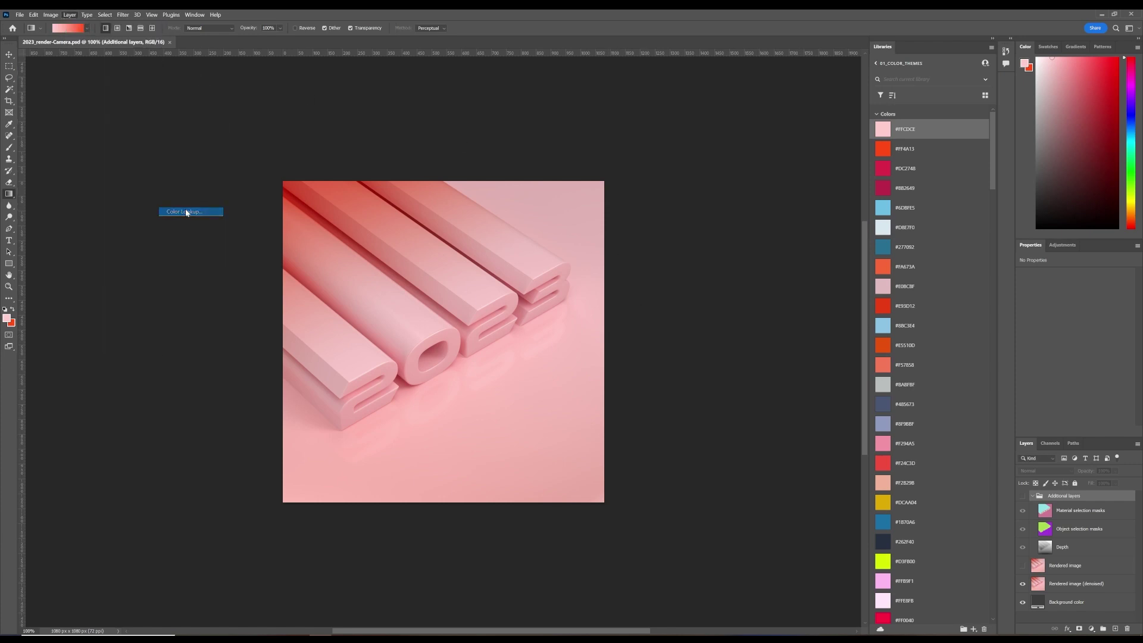